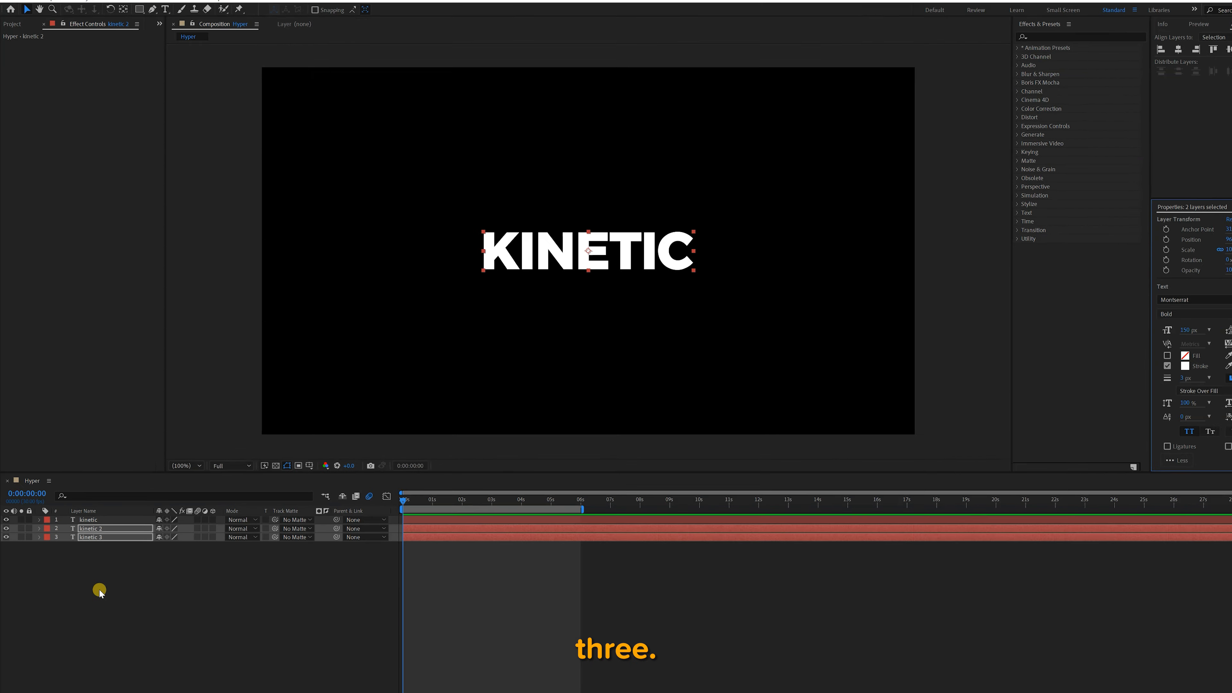
Step: Reveal Position on the kinetic and kinetic 3 layers and set a starting Position keyframe on both at 0:00:00:00
click(112, 612)
click(111, 563)
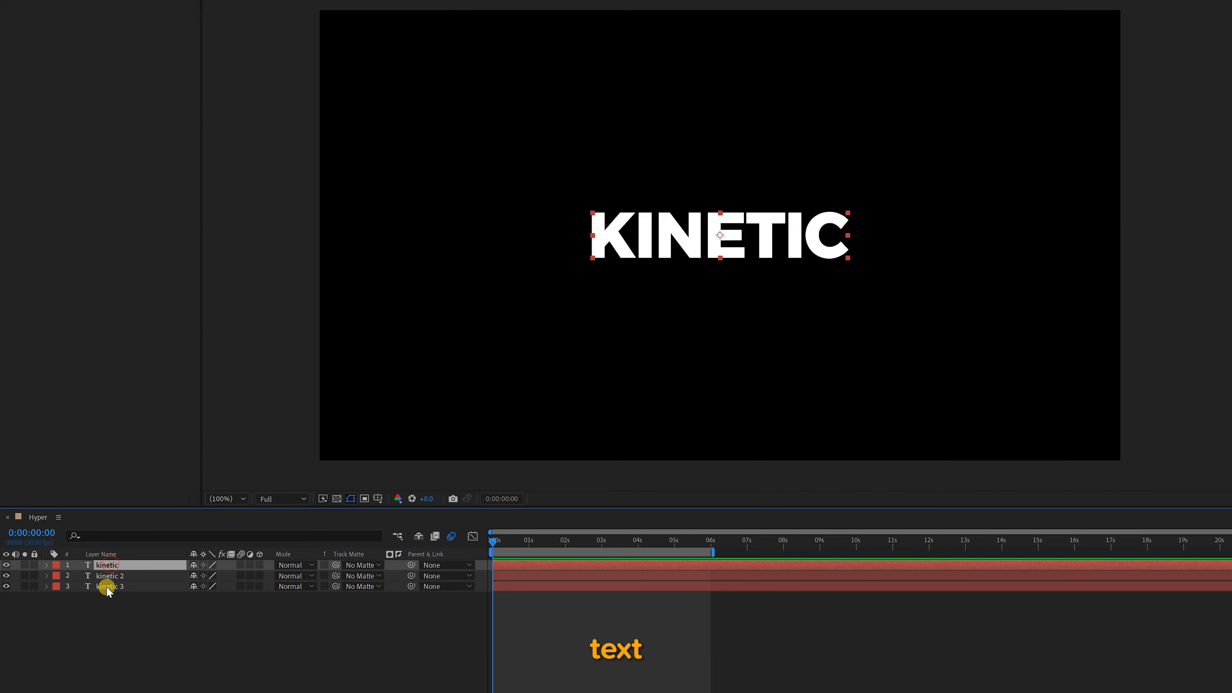
ctrl+click(105, 584)
key(p)
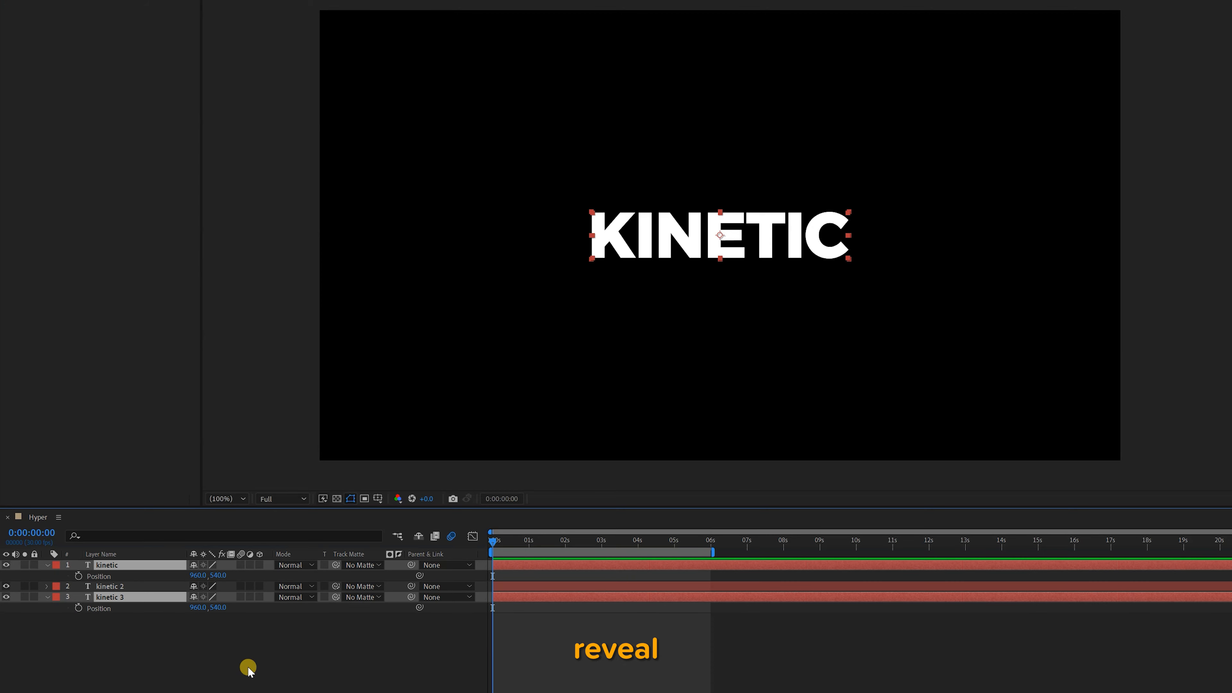
click(78, 576)
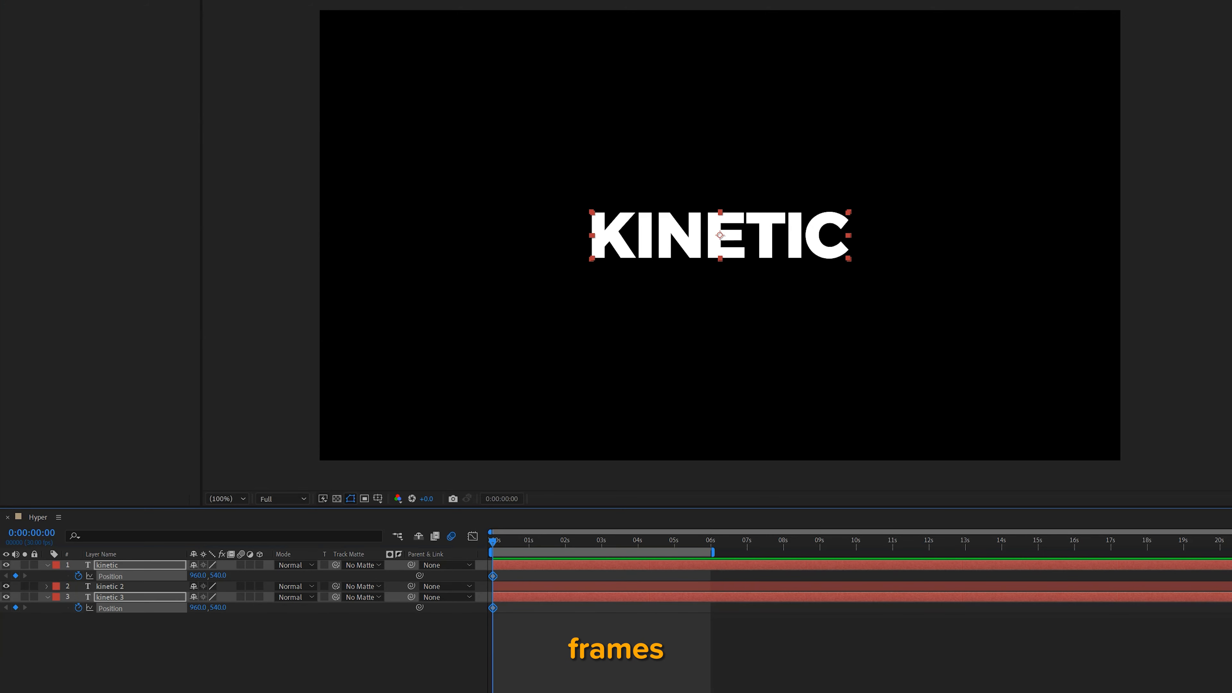
Step: At 0:00:01:00, set the Y position of kinetic to 440 and of kinetic 3 to 640
key(shift+Page_Down)
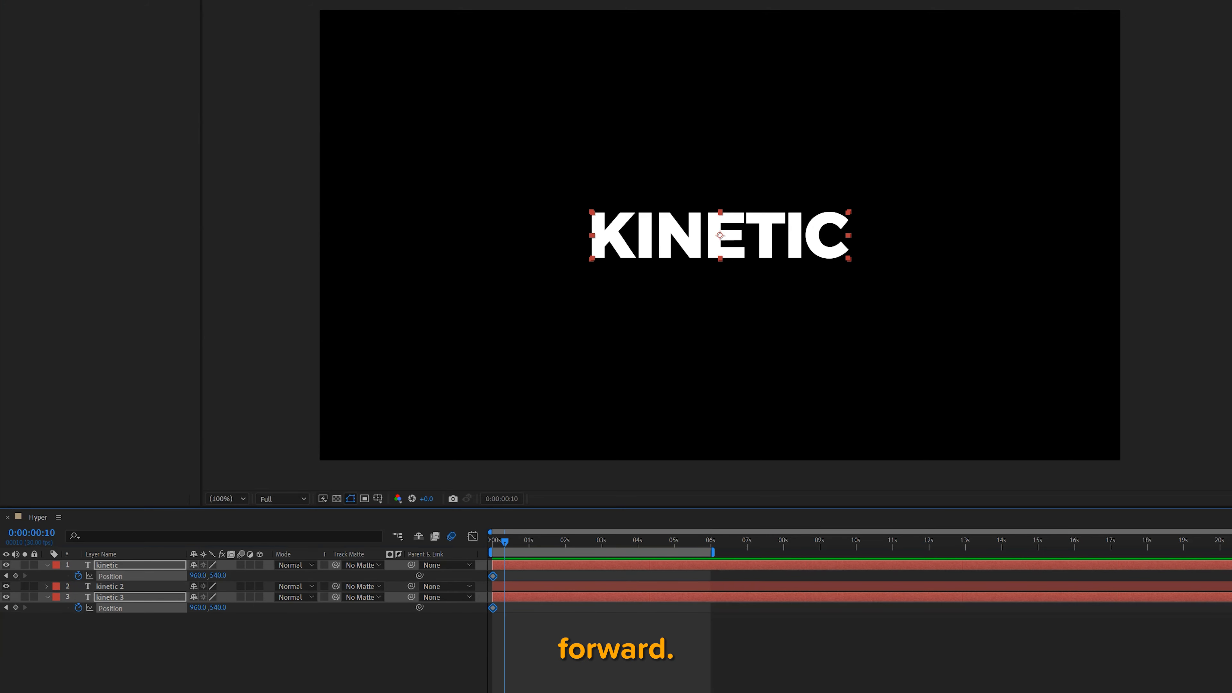
click(263, 672)
click(218, 576)
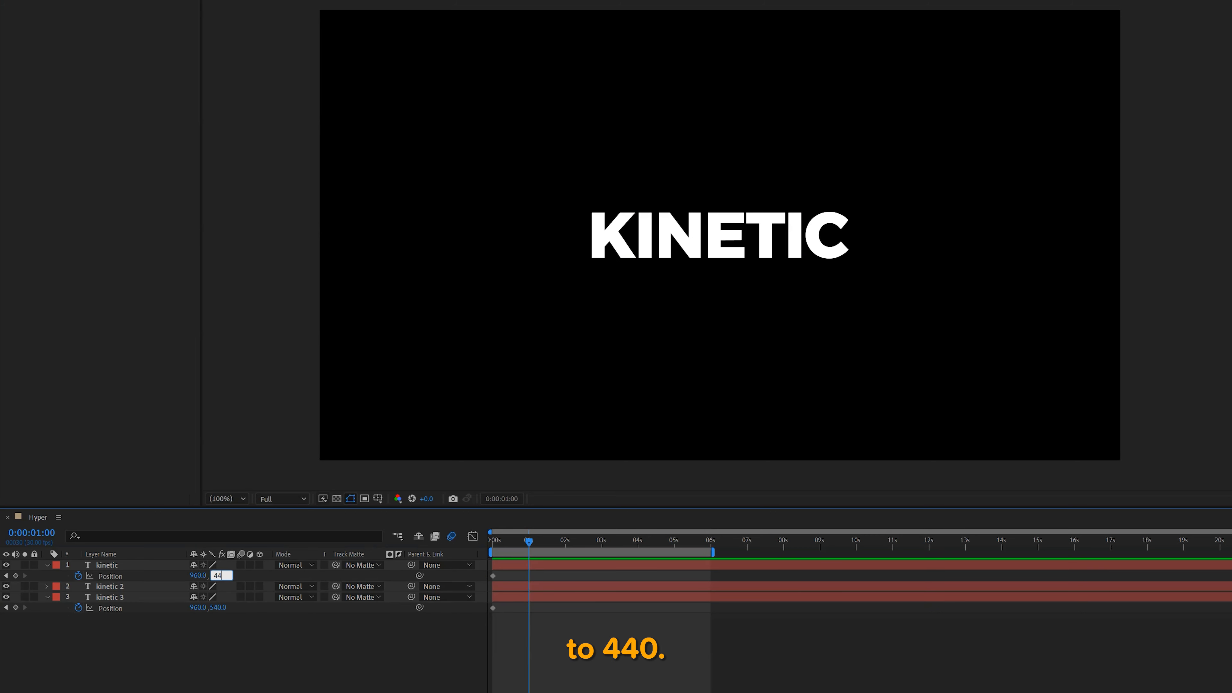
key(Return)
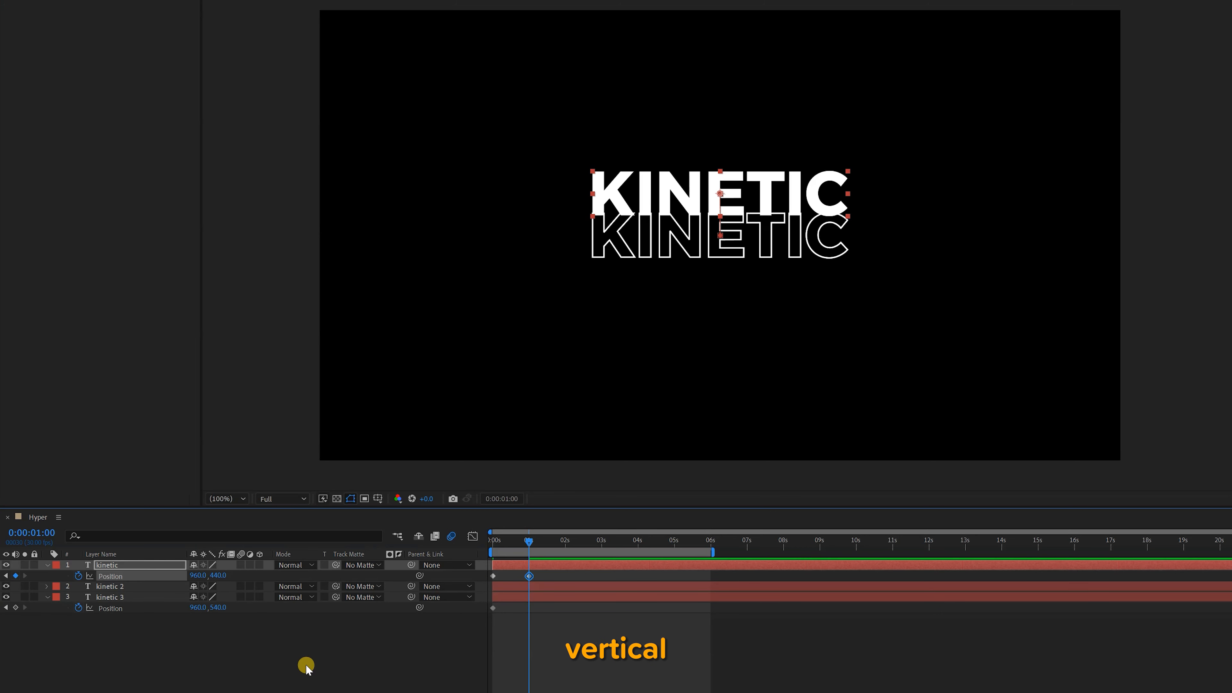
click(219, 607)
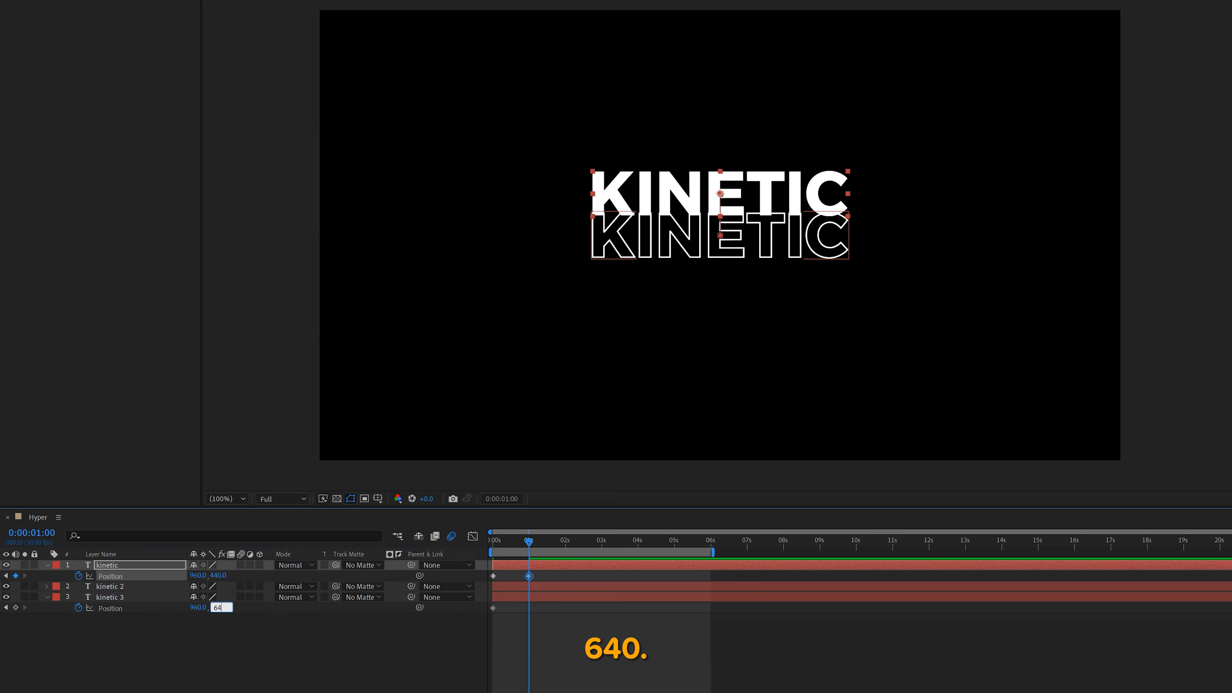
key(Return)
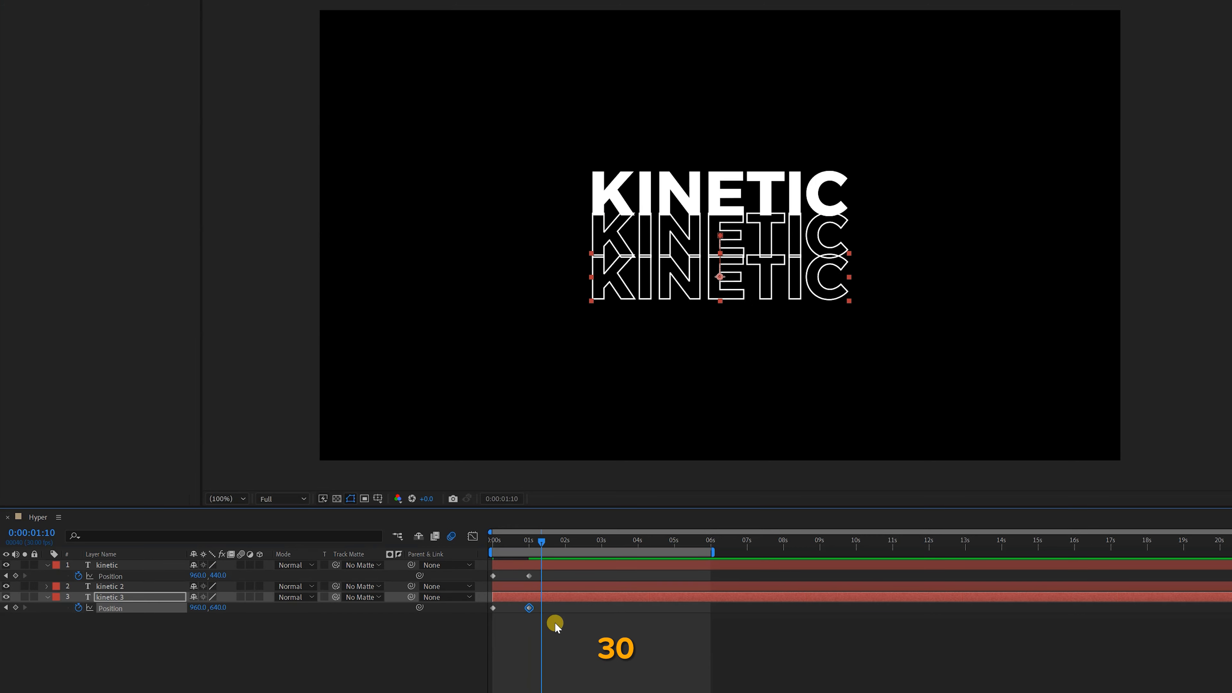
Step: At 0:00:02:00, set the Y position of kinetic to 640 and of kinetic 3 to 440
key(shift+Page_Down)
key(shift+Page_Down)
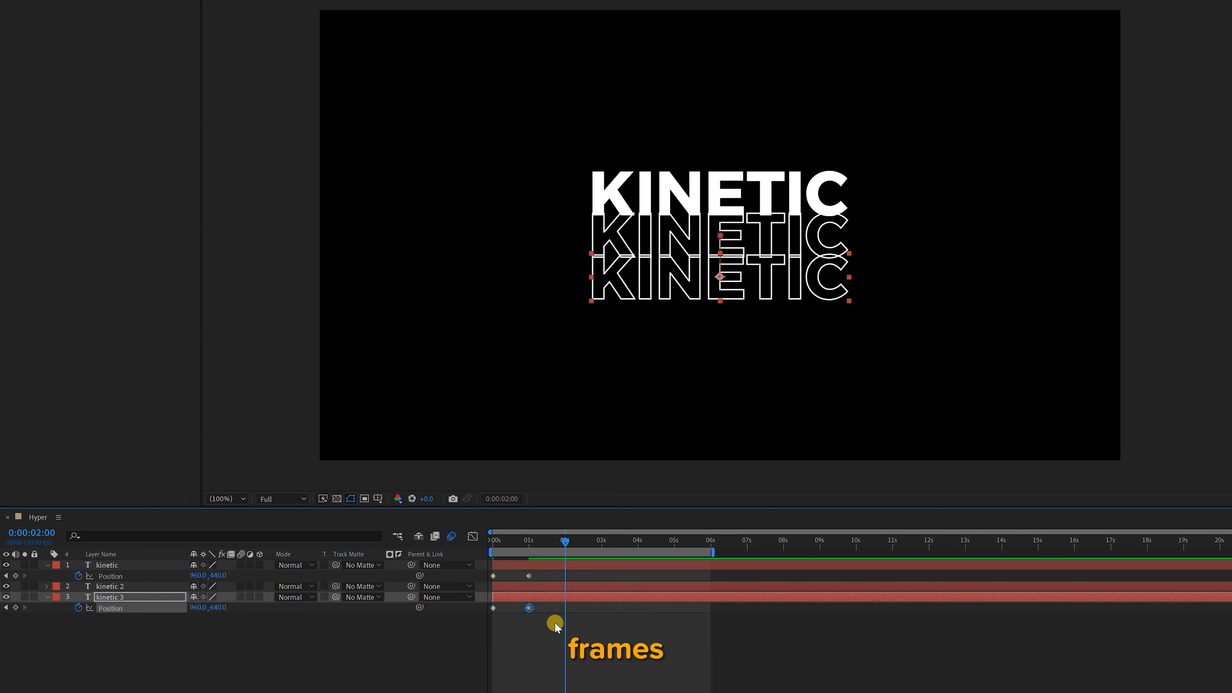
click(213, 576)
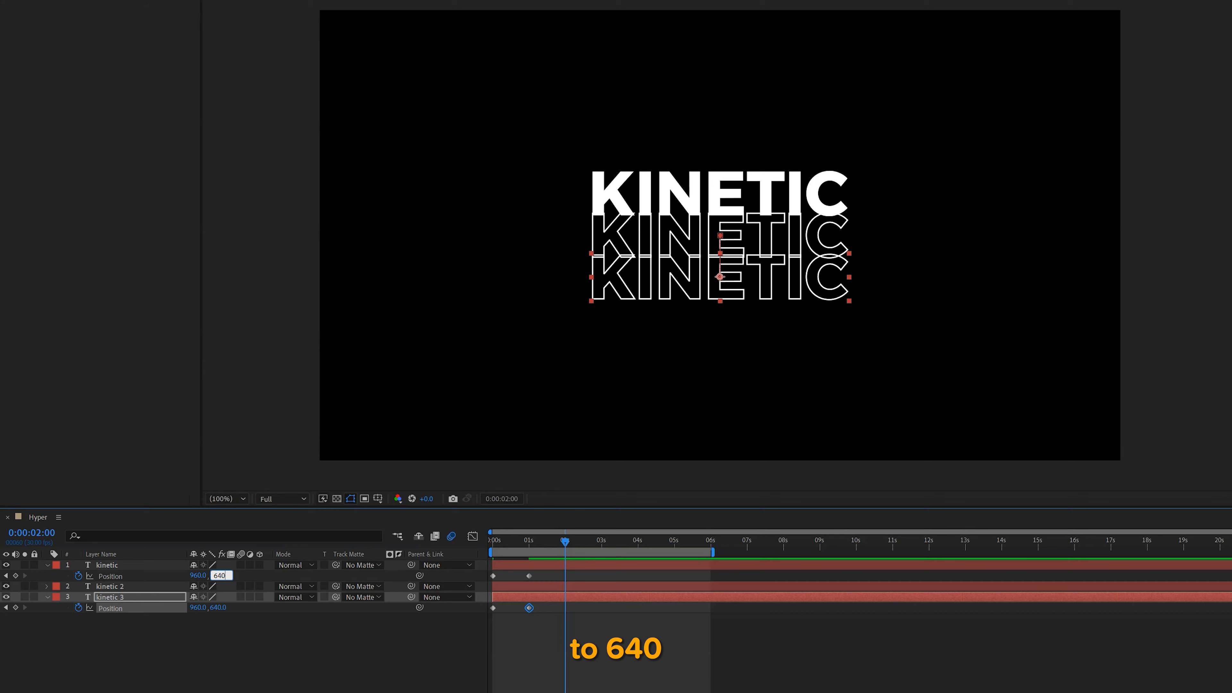
click(225, 608)
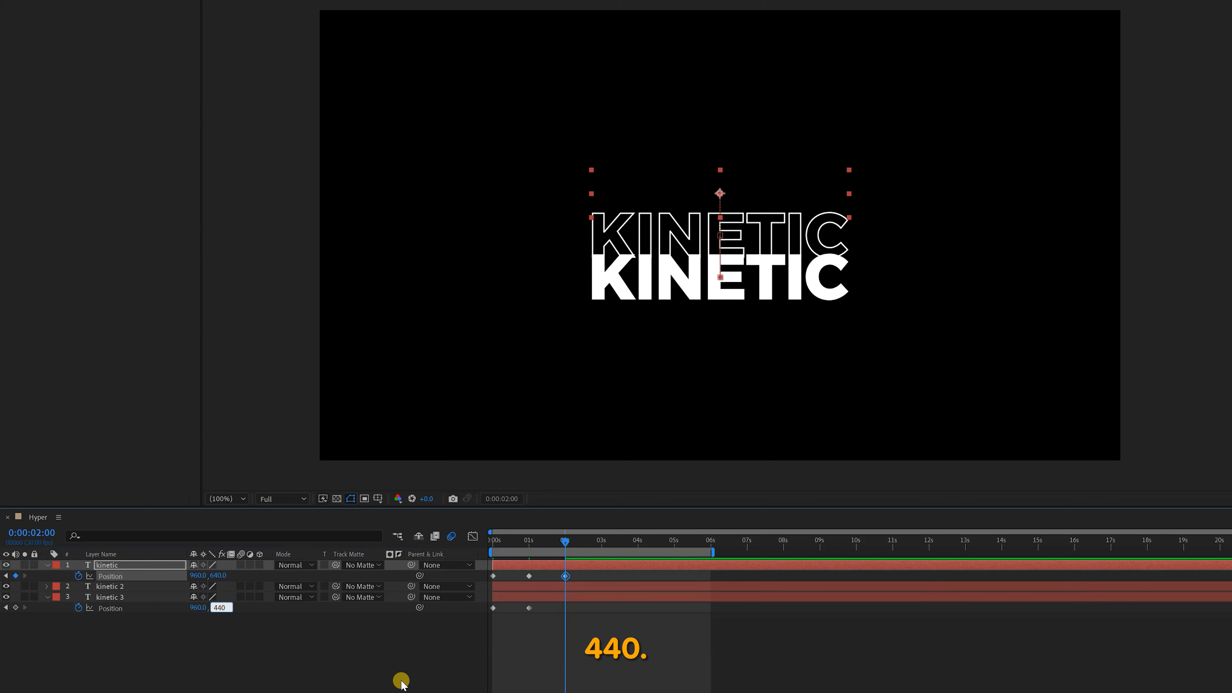
key(Return)
Step: Copy both layers' Position keyframes from one second and paste them at 0:00:03:00
key(shift+Page_Down)
key(shift+Page_Down)
key(shift+Page_Down)
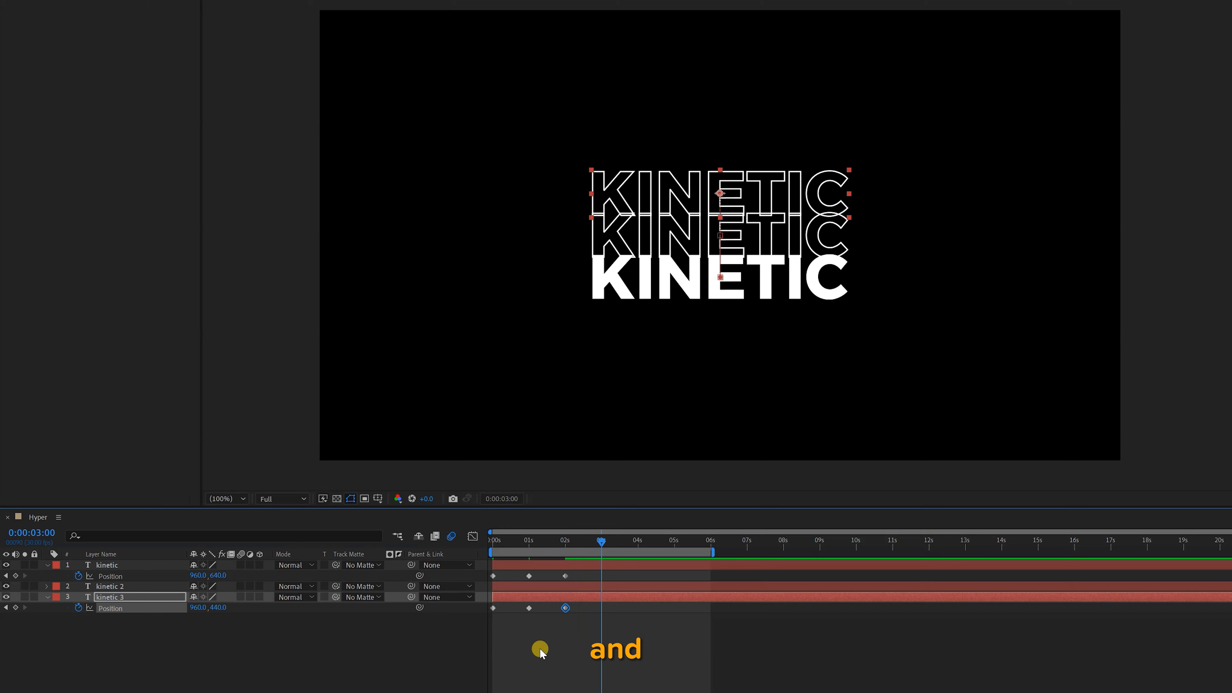
drag(539, 634, 521, 563)
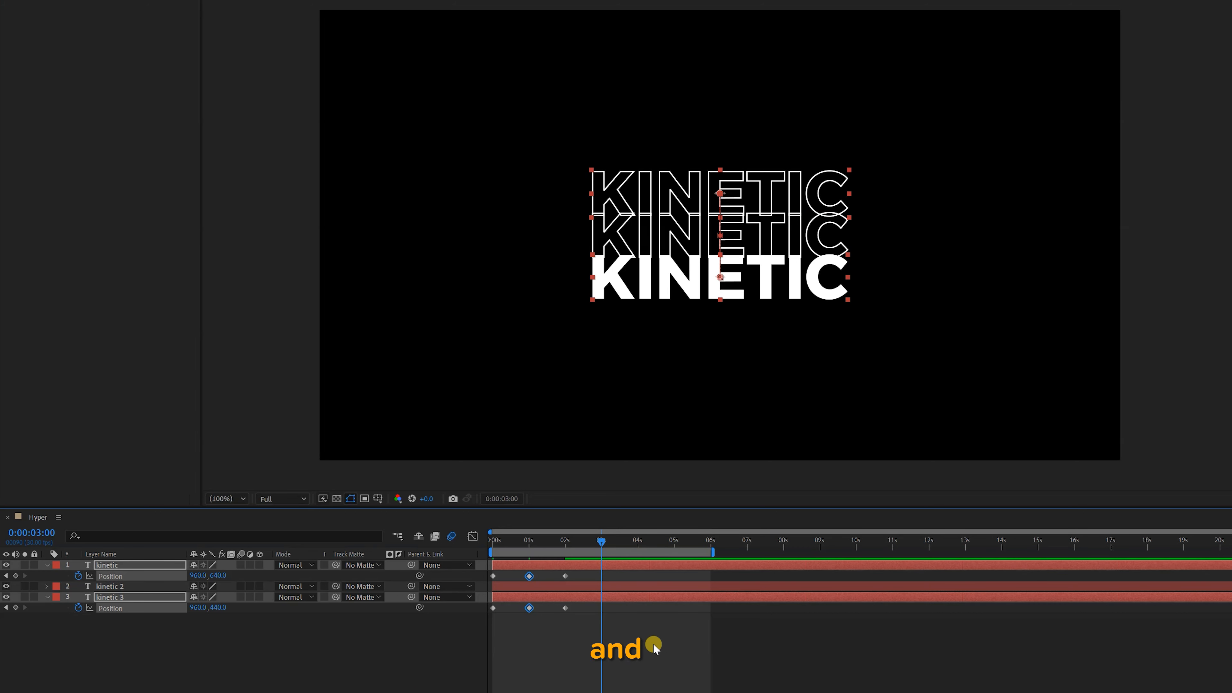
key(ctrl+v)
Step: At 0:00:04:00, set the Y position of kinetic and kinetic 3 to 540, and preview the animation from the start
key(shift+Page_Down)
key(shift+Page_Down)
key(shift+Page_Down)
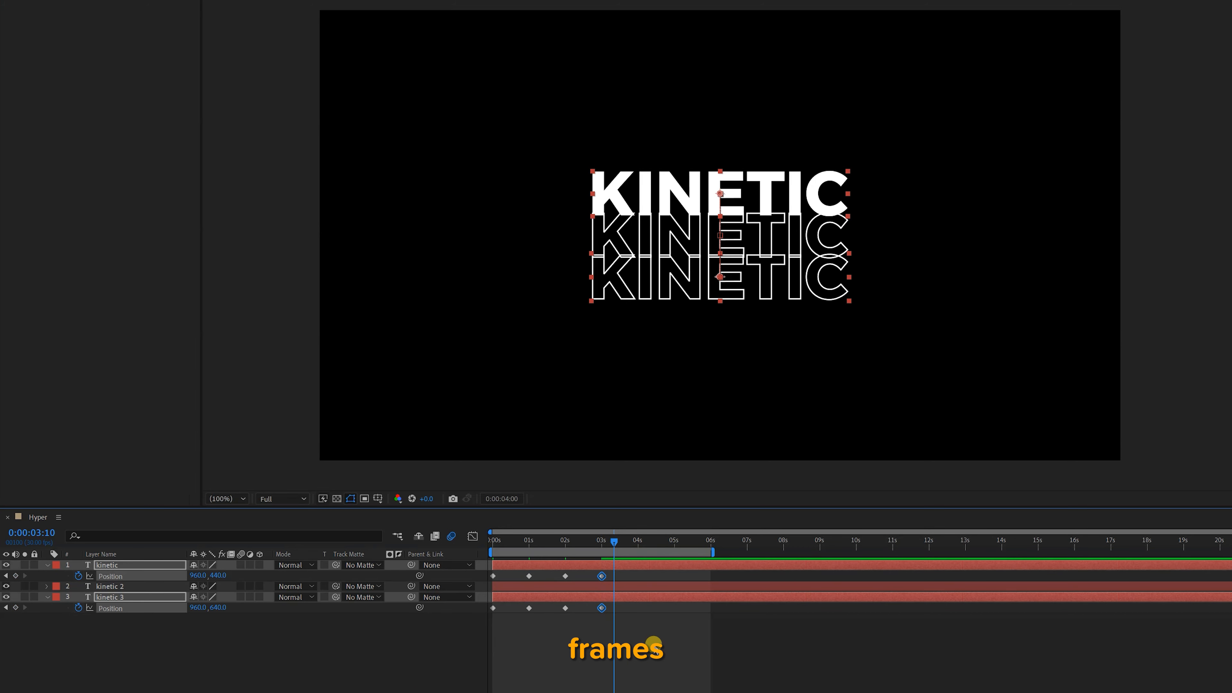
click(228, 633)
click(220, 575)
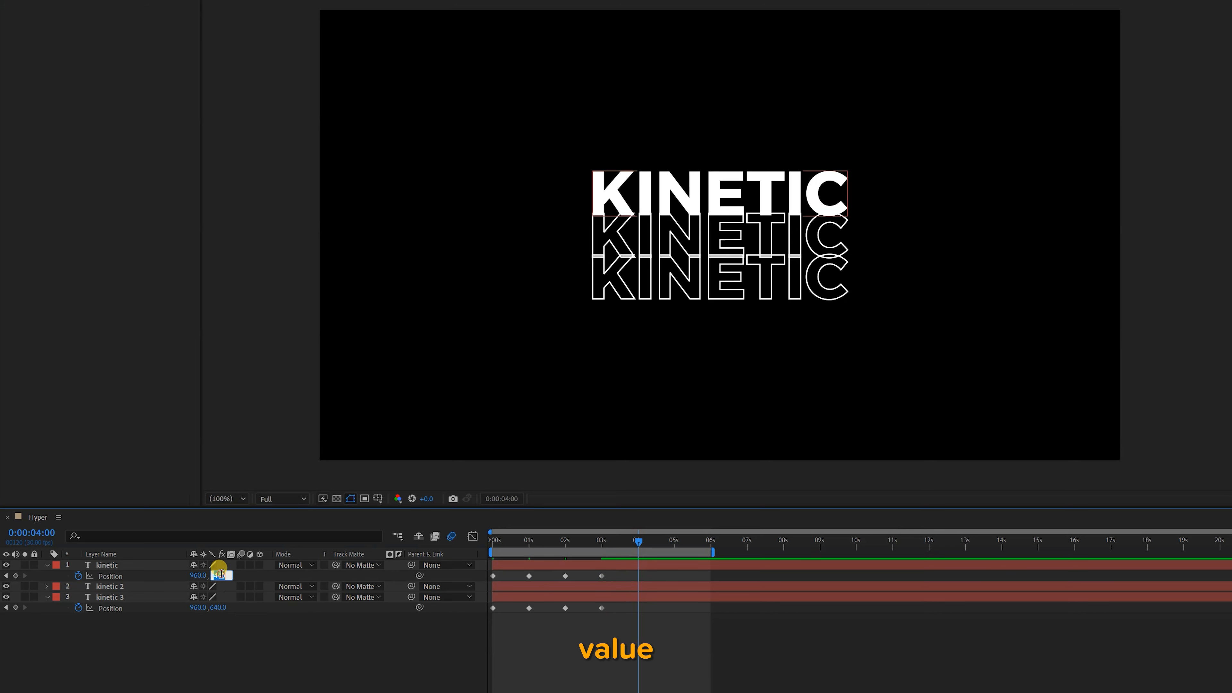
text(540)
key(Tab)
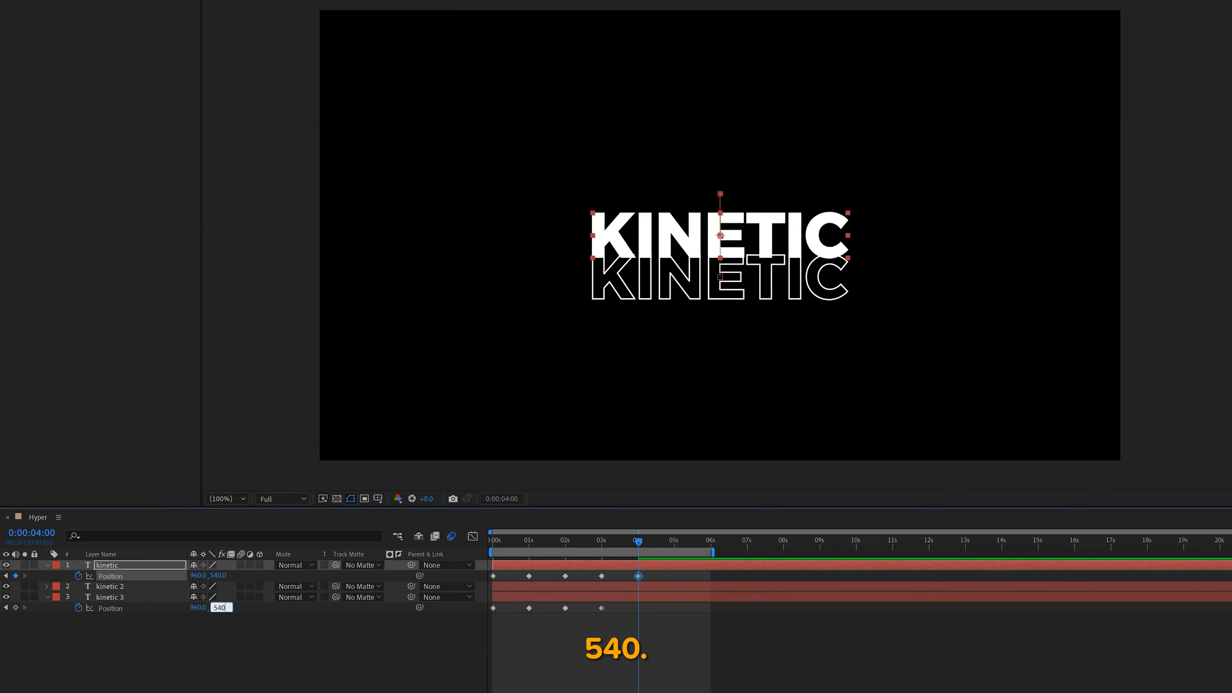
text(540)
click(421, 673)
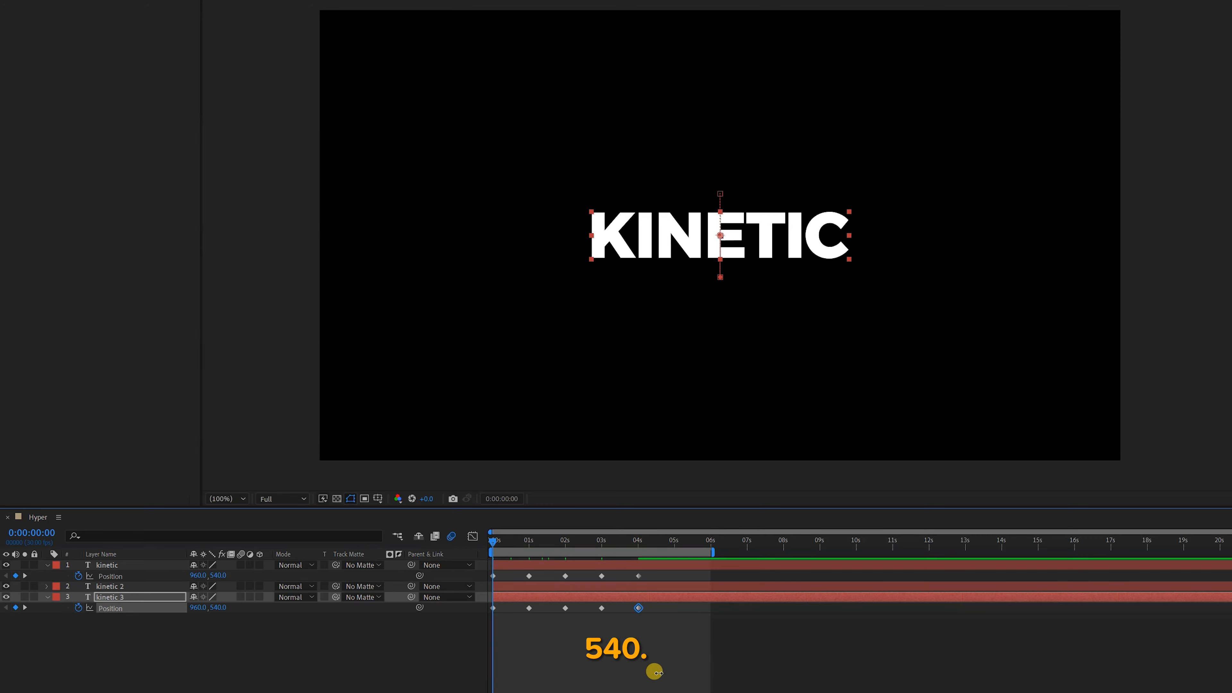
key(space)
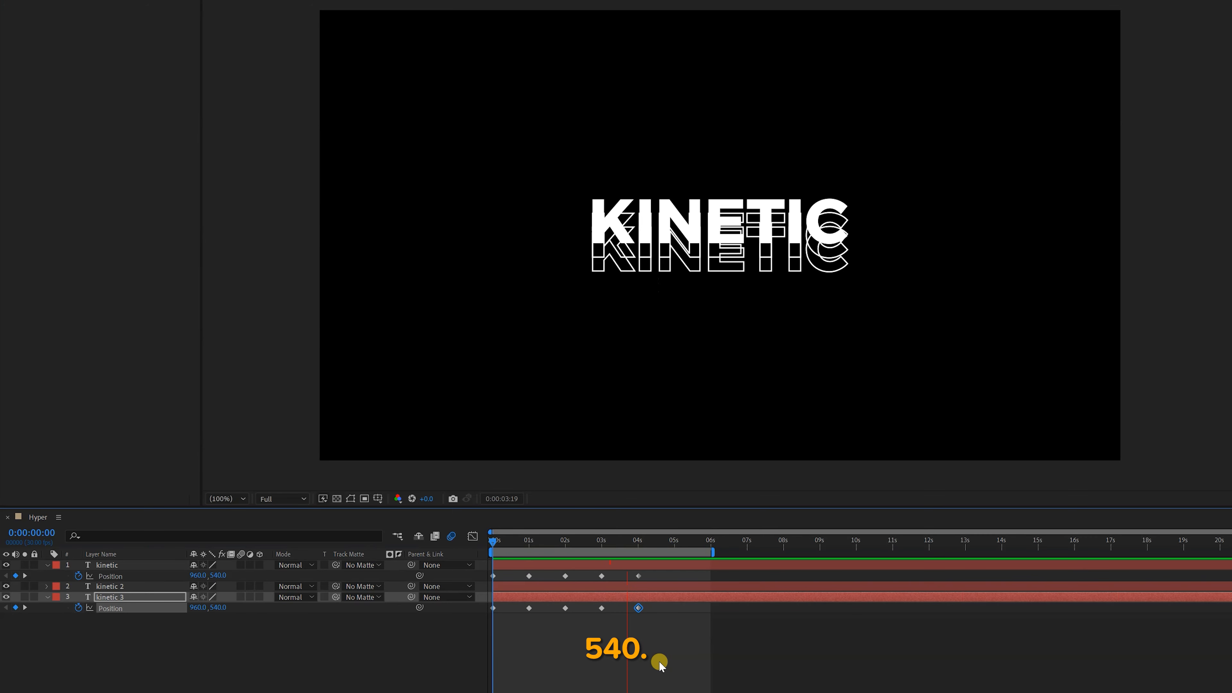
Step: Apply Easy Ease to all Position keyframes of kinetic and kinetic 3
drag(679, 648, 461, 546)
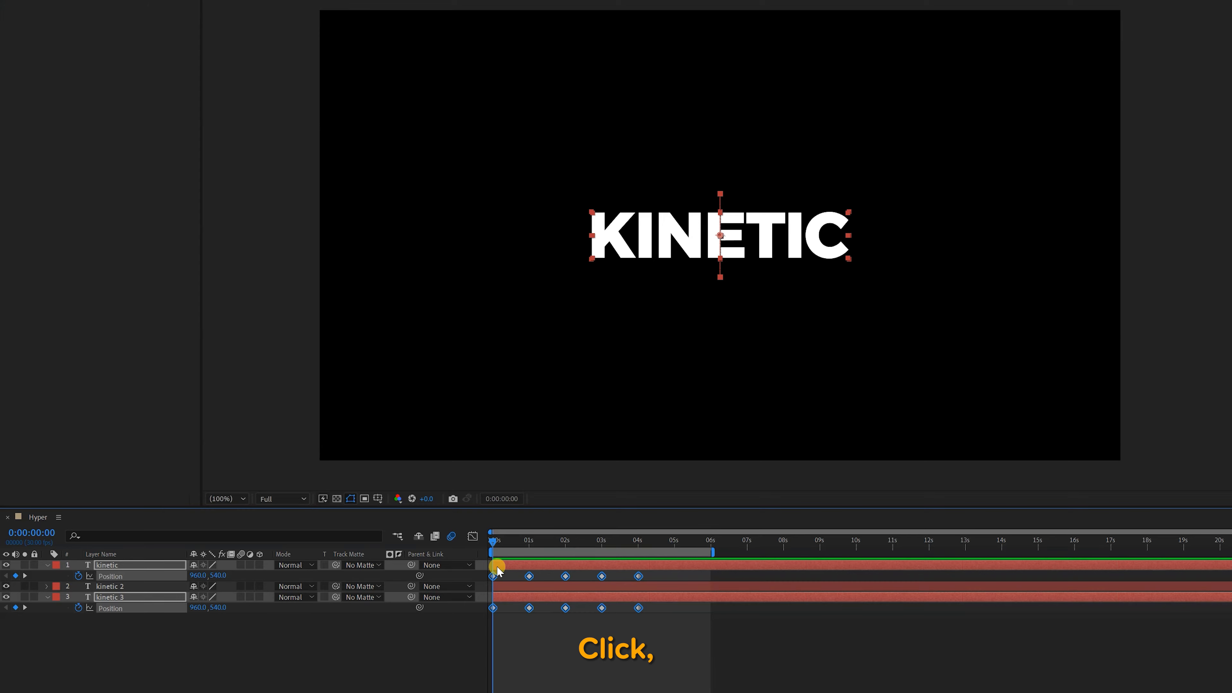
right_click(494, 576)
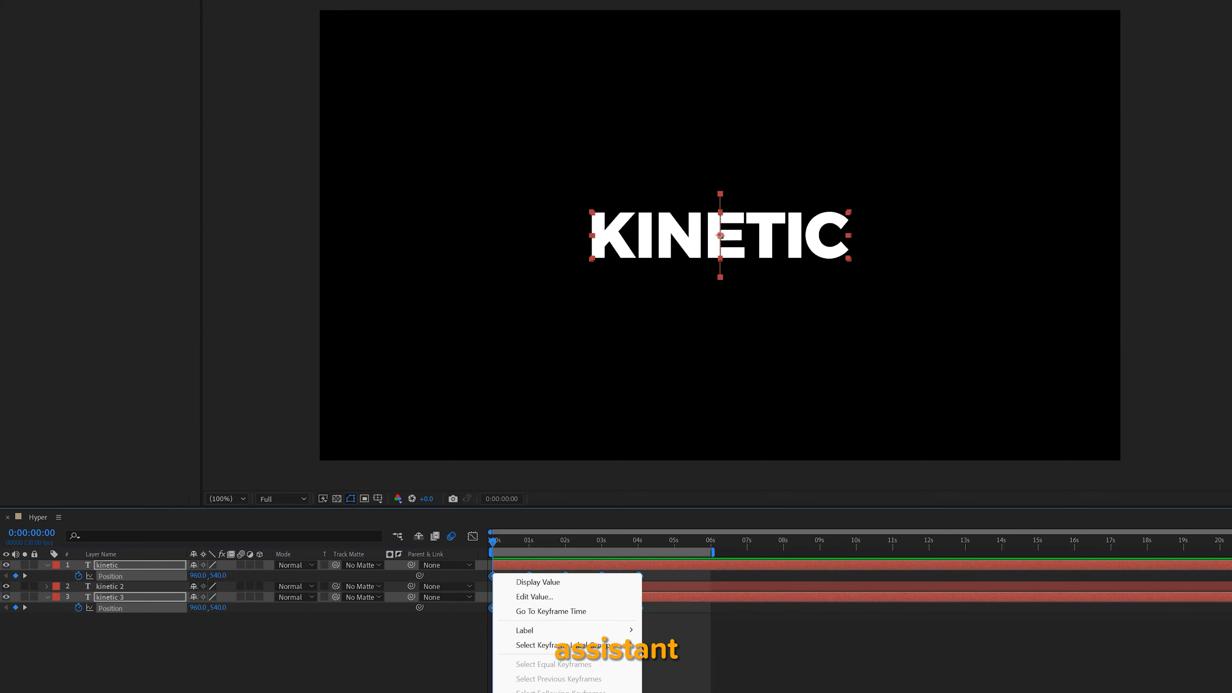
mouse_move(558, 692)
click(667, 684)
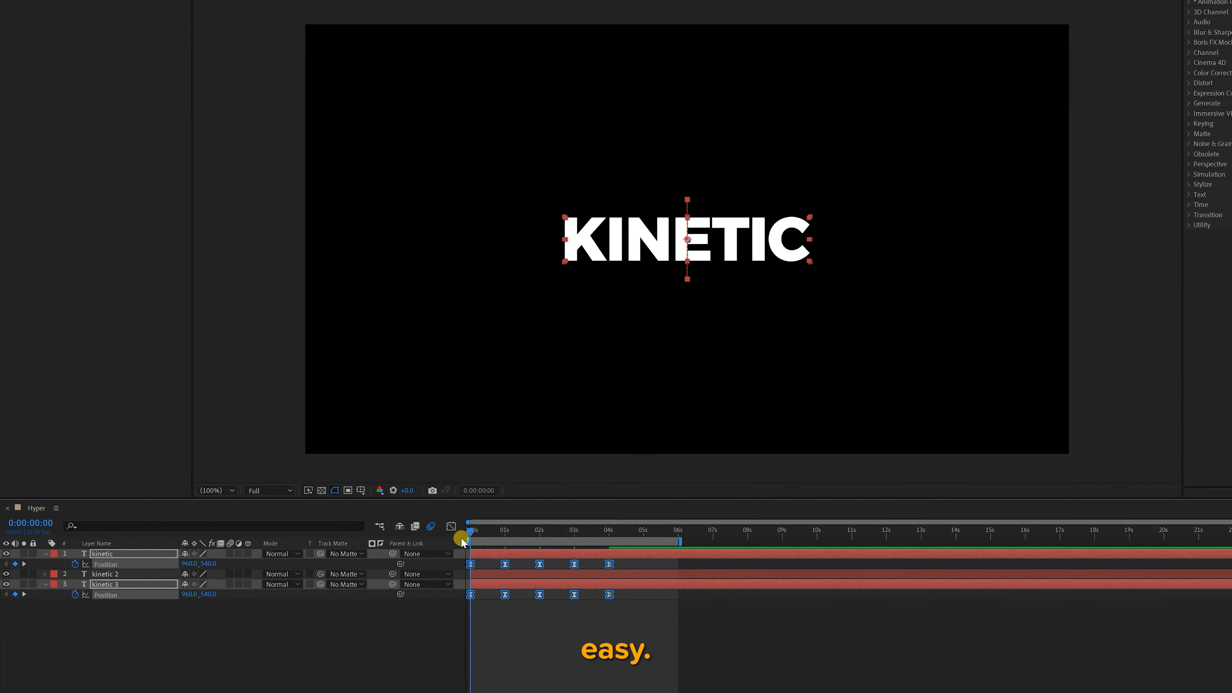
Step: In the speed graph, extend both handles of the one-second Position keyframes outward toward the neighbouring keyframes to create sharp speed peaks
click(373, 490)
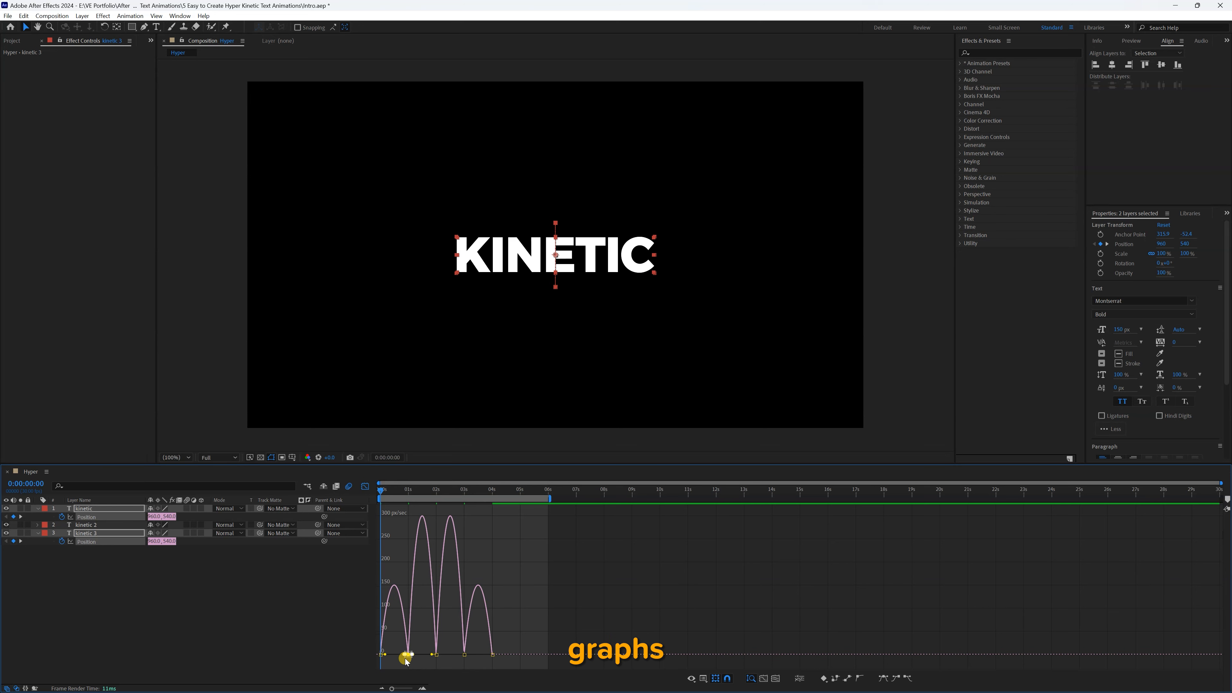
scroll(407, 660, up, 5)
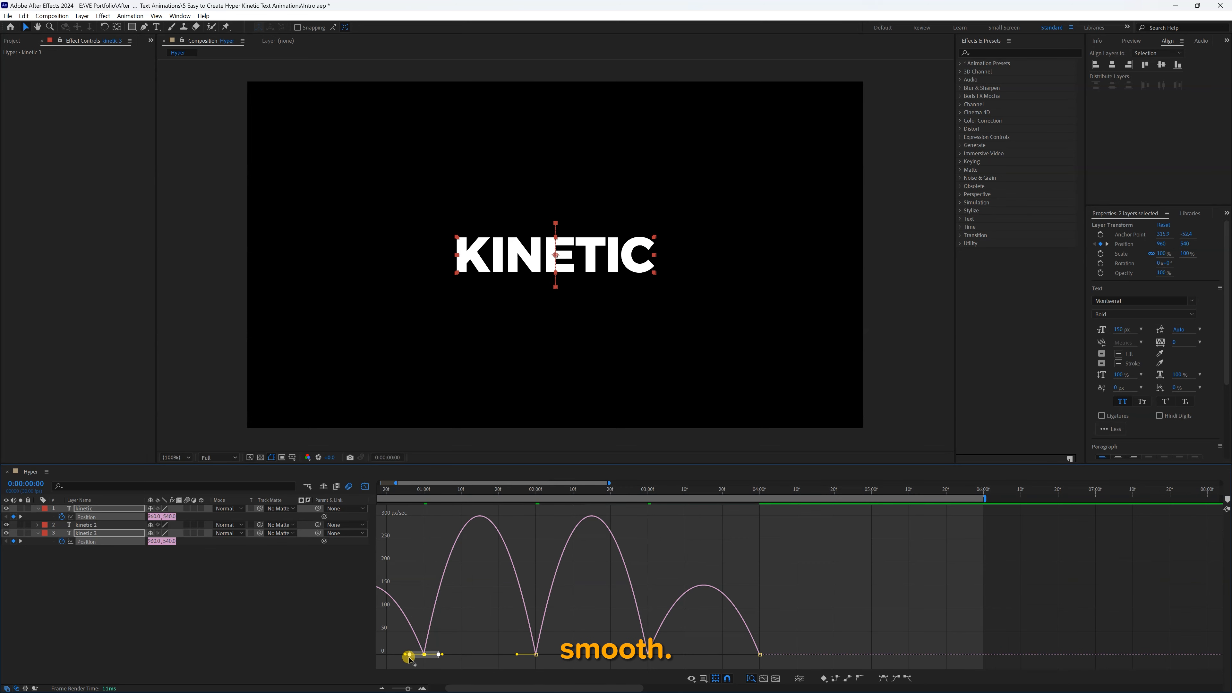
drag(485, 606, 651, 606)
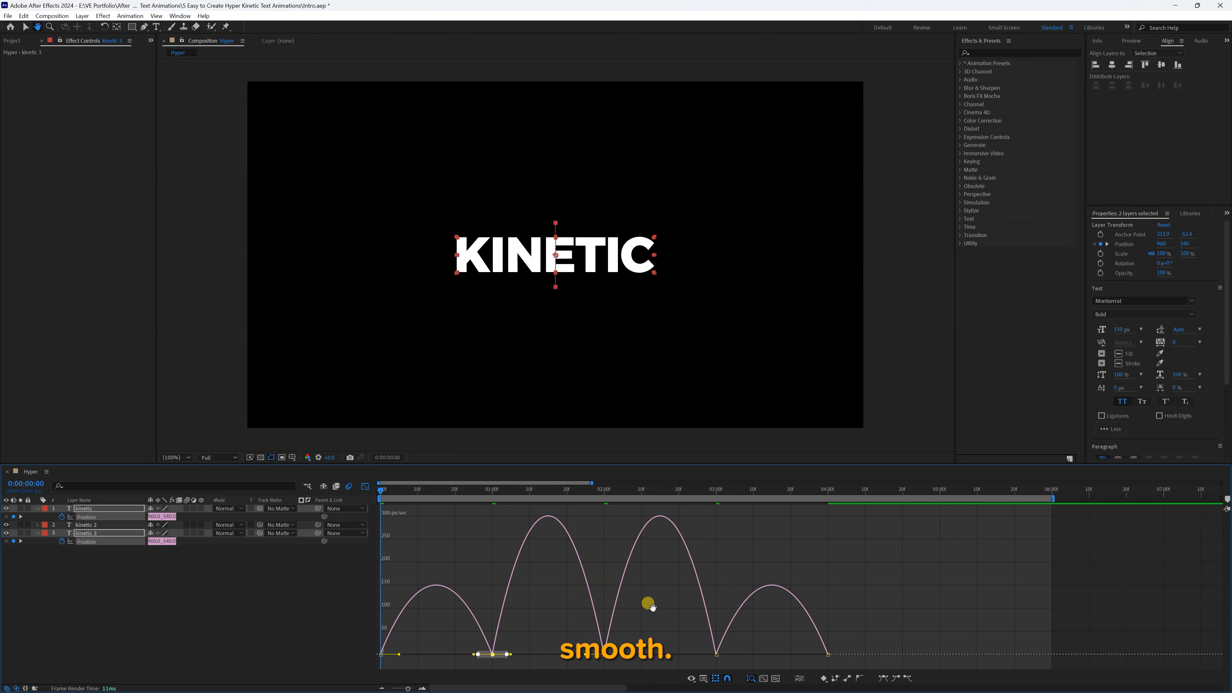
drag(473, 654, 403, 654)
drag(511, 655, 591, 659)
Step: Extend both speed handles of the three-second Position keyframes outward, close the graph view and preview the smoothed motion
click(717, 654)
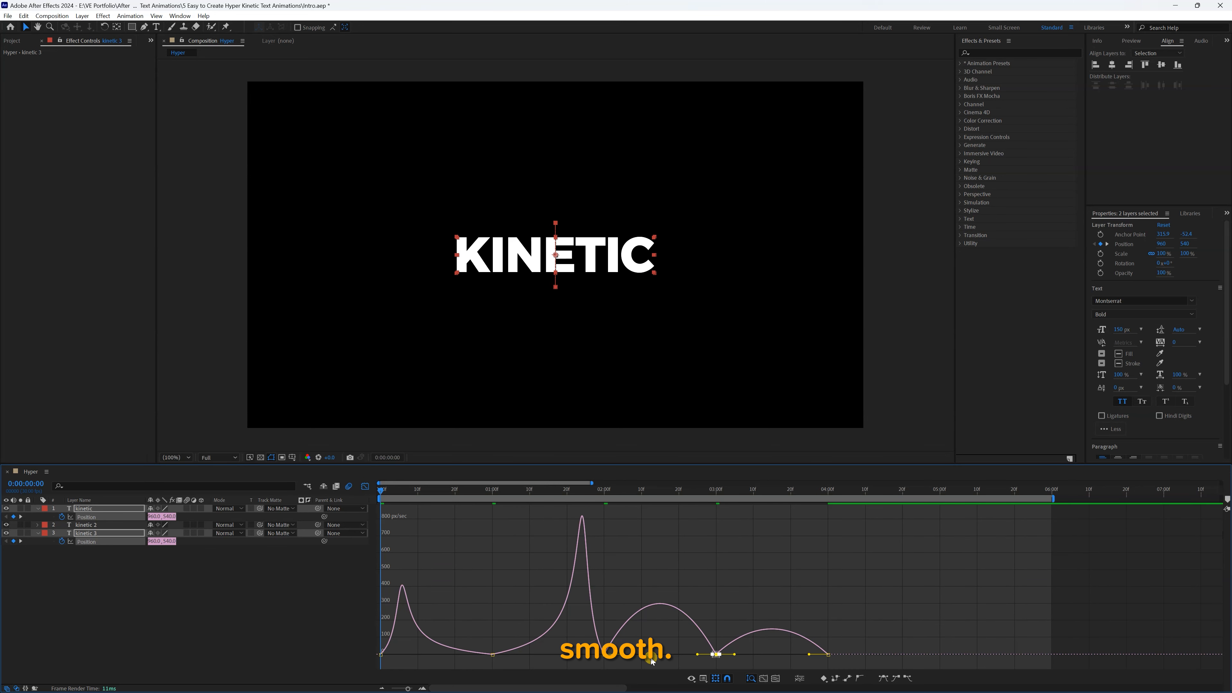
drag(696, 655, 625, 656)
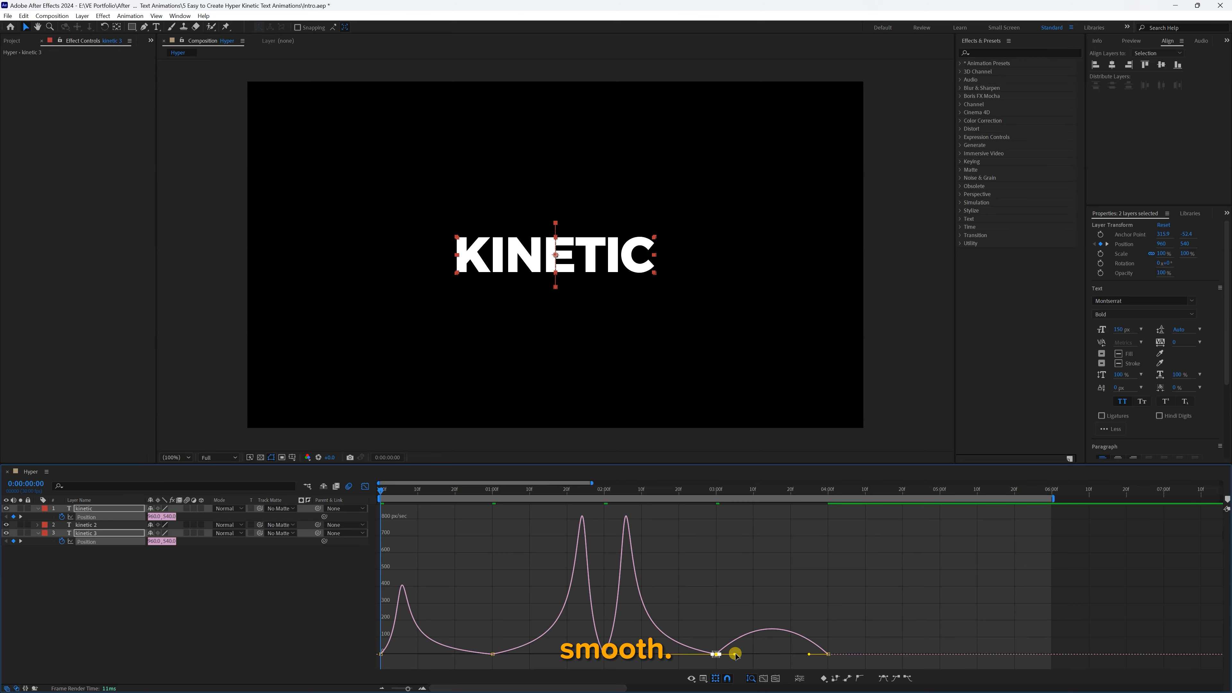
drag(734, 654, 771, 654)
click(362, 487)
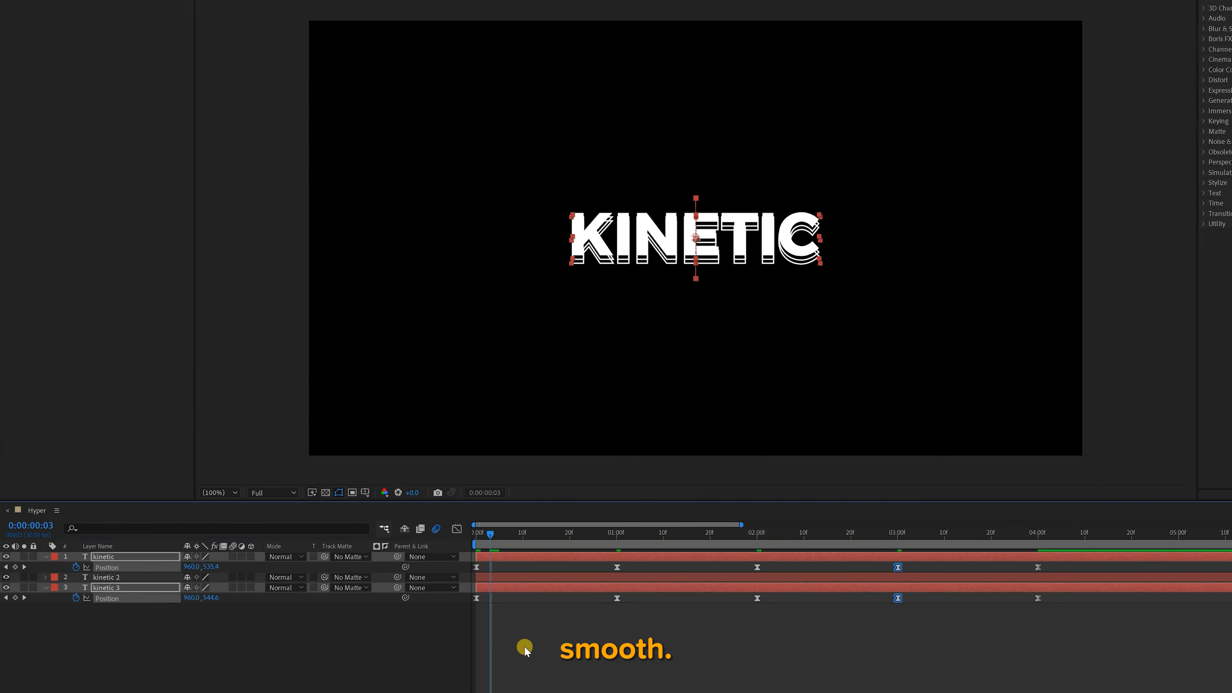
key(space)
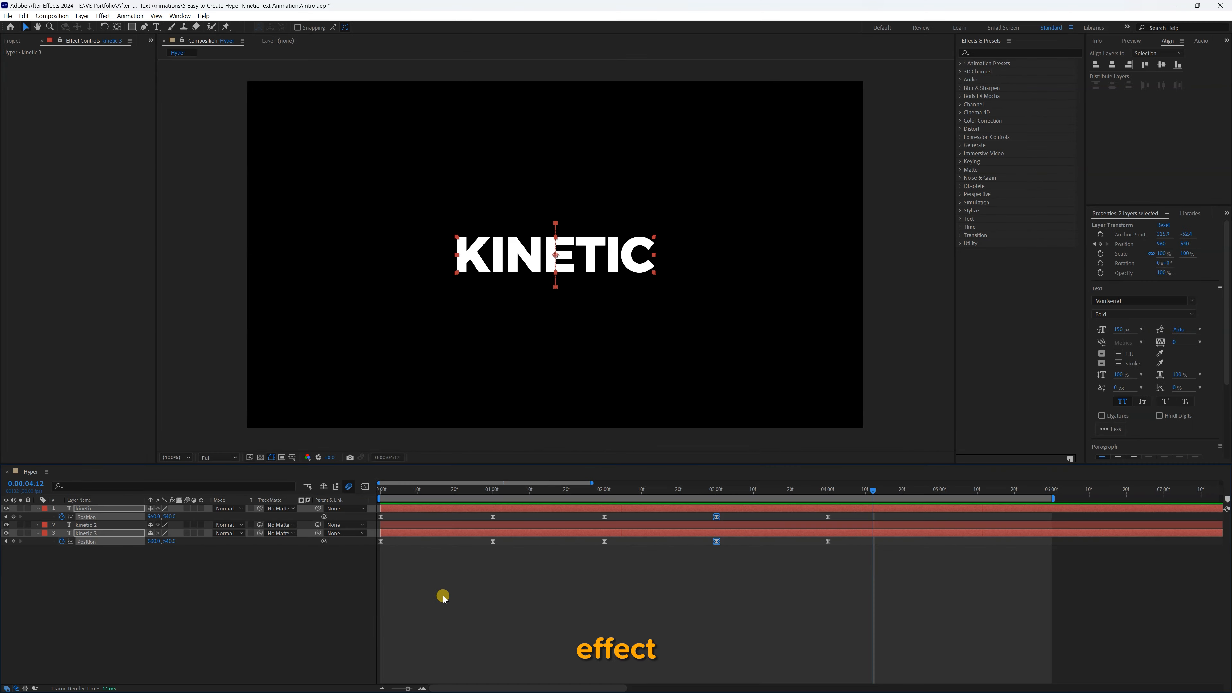
Step: At 0:00:00:00, find the Flicker Loop preset by searching for flicker and apply it to kinetic and kinetic 3
drag(388, 491, 352, 490)
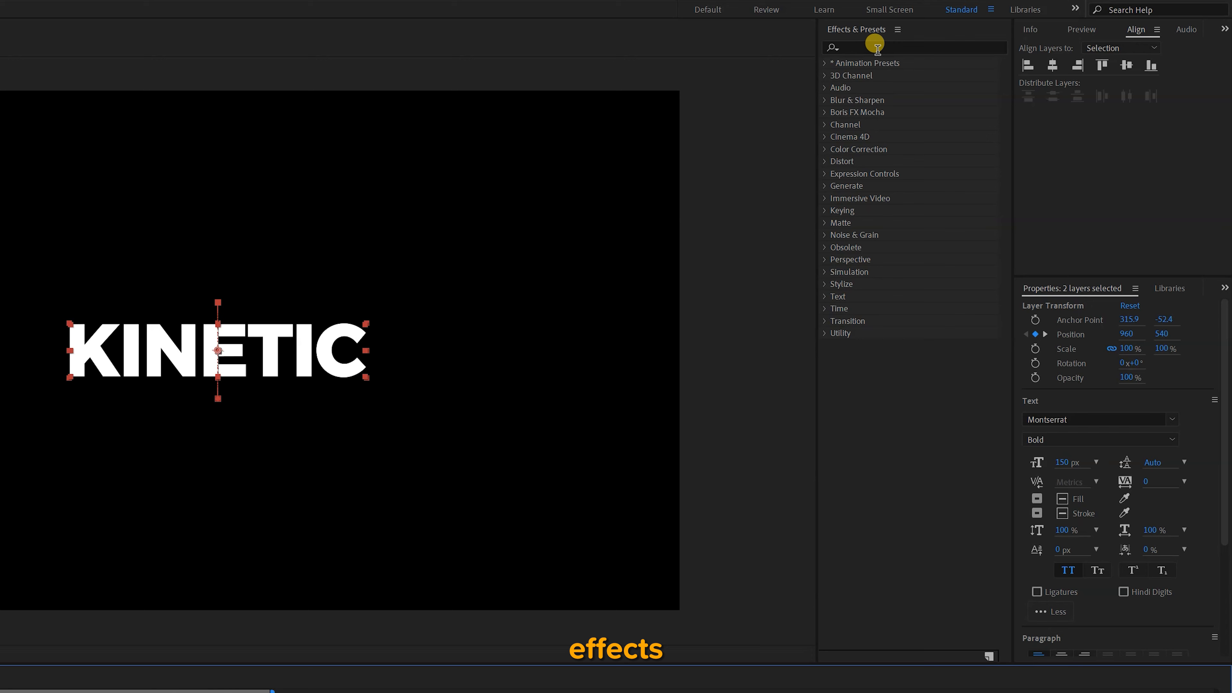
click(995, 53)
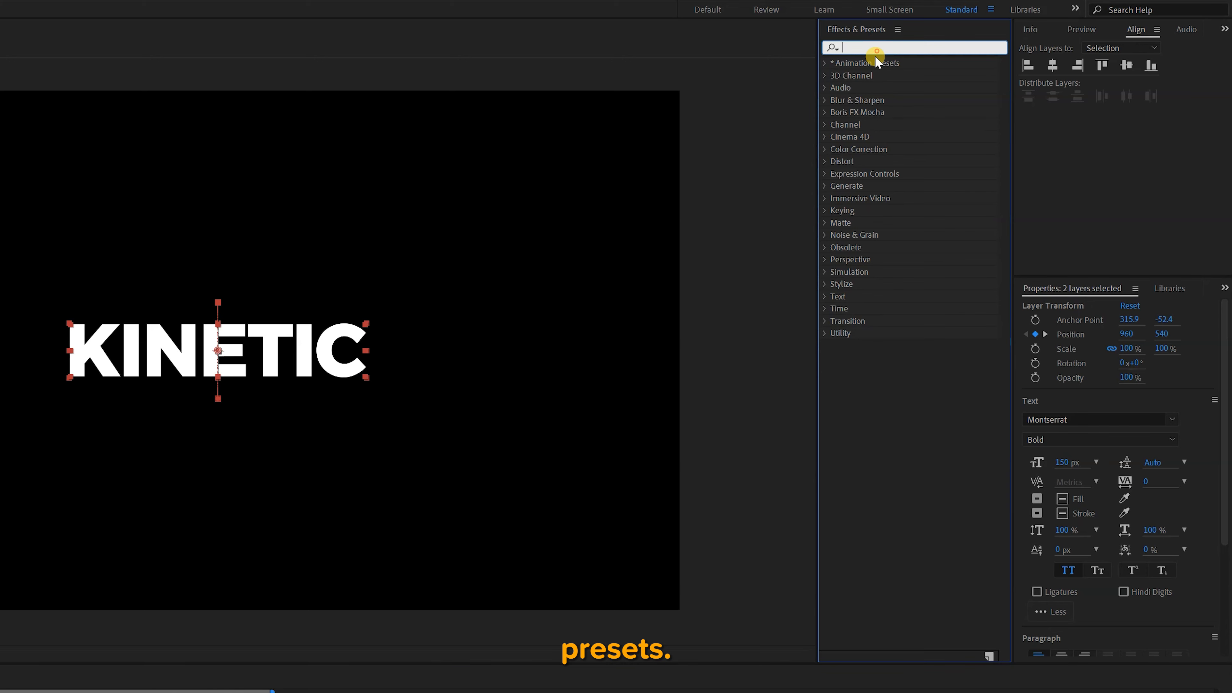
text(flicker)
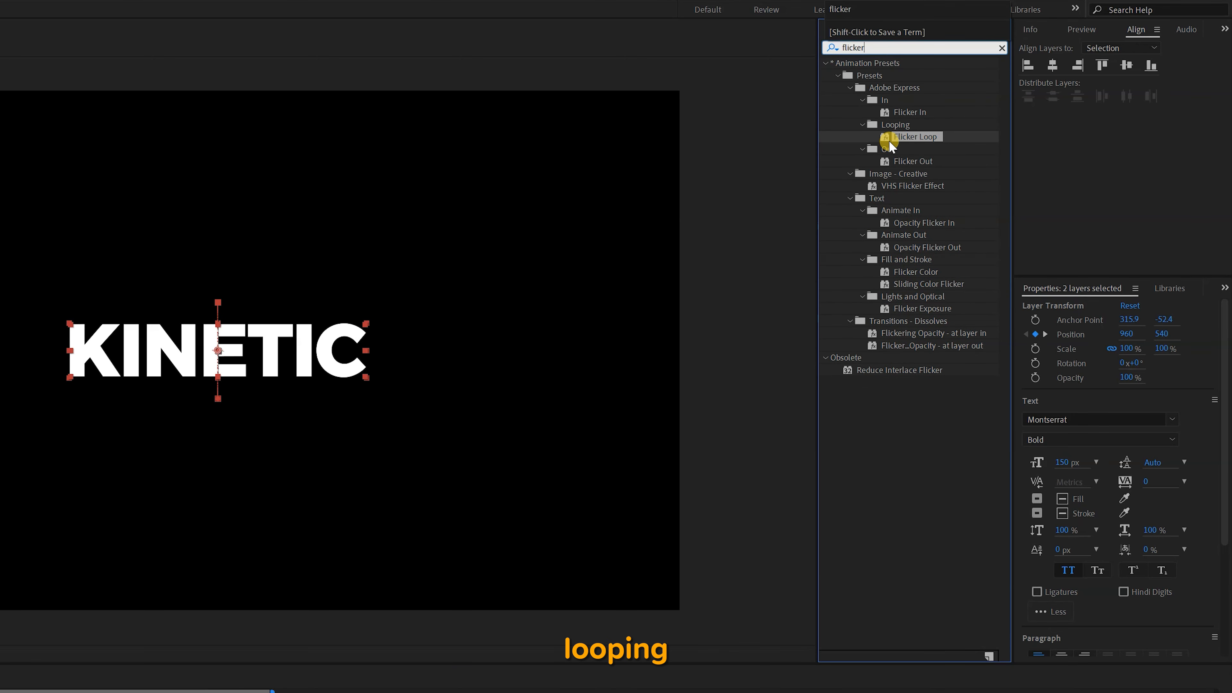
drag(884, 137, 77, 578)
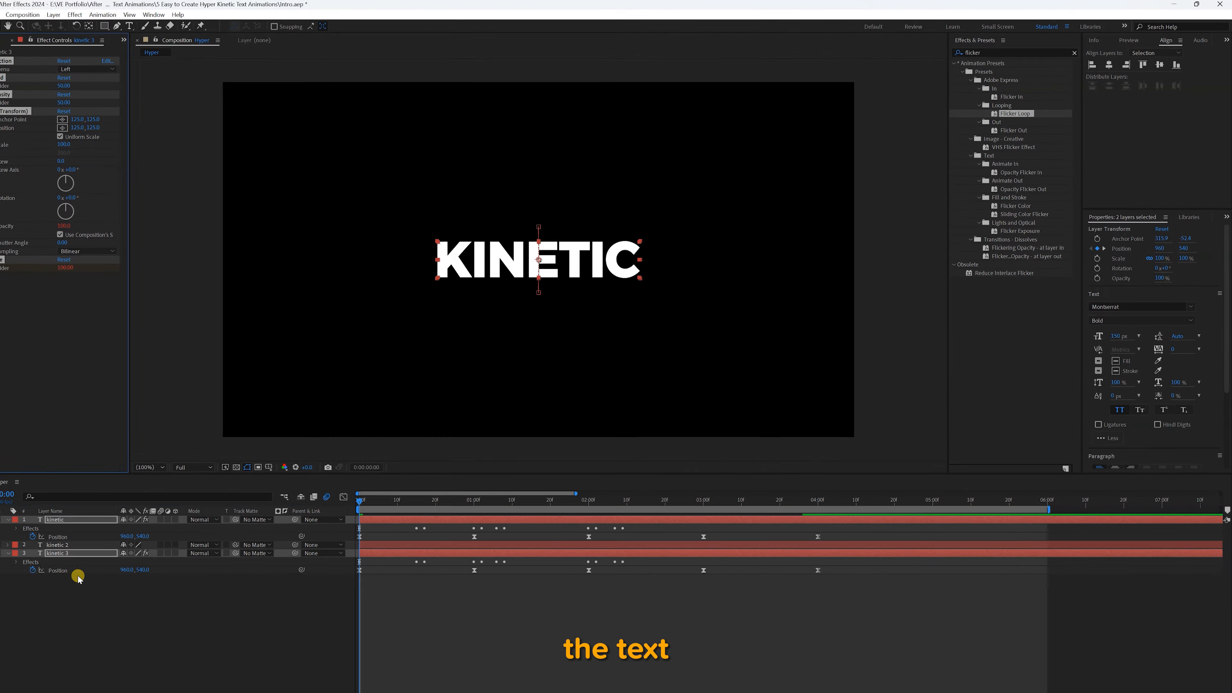
Step: Apply the Flicker Loop preset to the kinetic 2 layer on its own
click(90, 592)
click(85, 543)
click(84, 510)
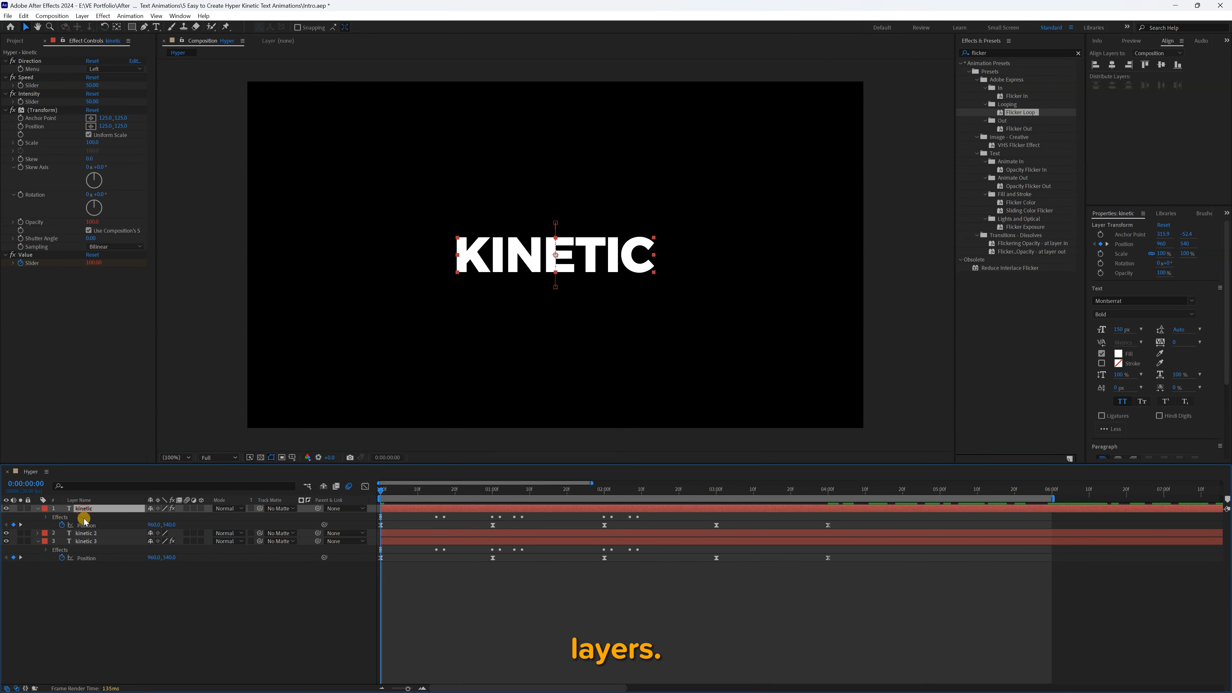
click(84, 533)
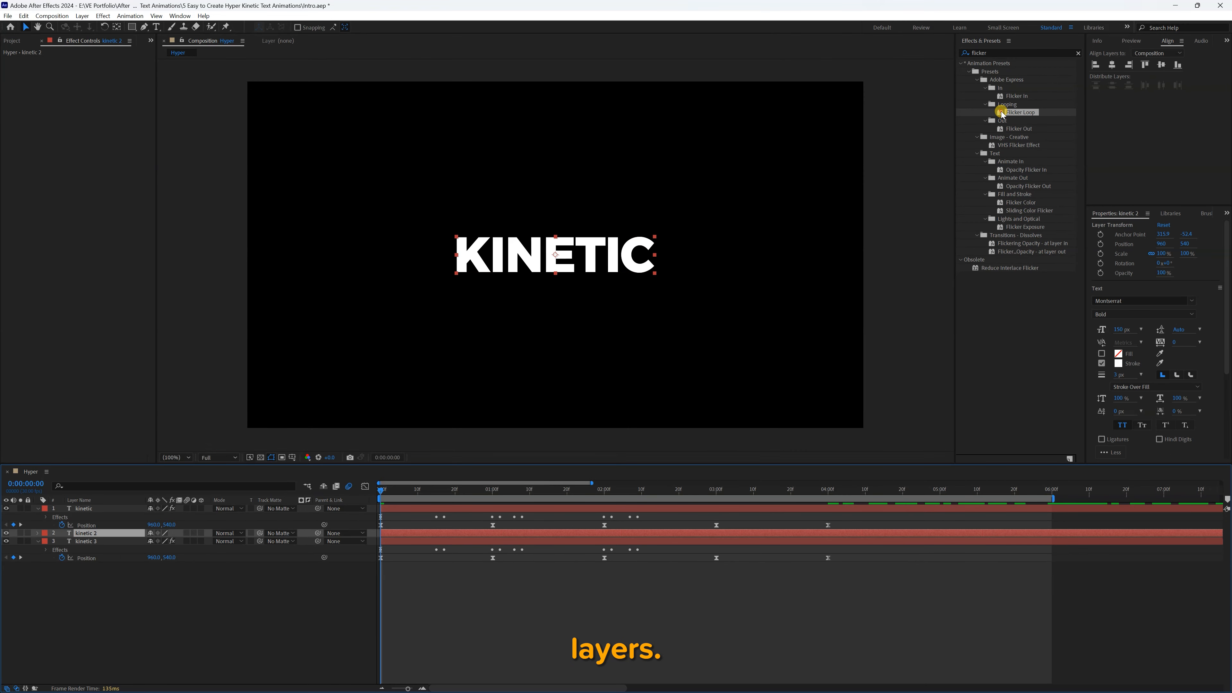
drag(1001, 112, 660, 286)
Step: Clear the layer selection and preview the flickering text animation
key(ctrl+a)
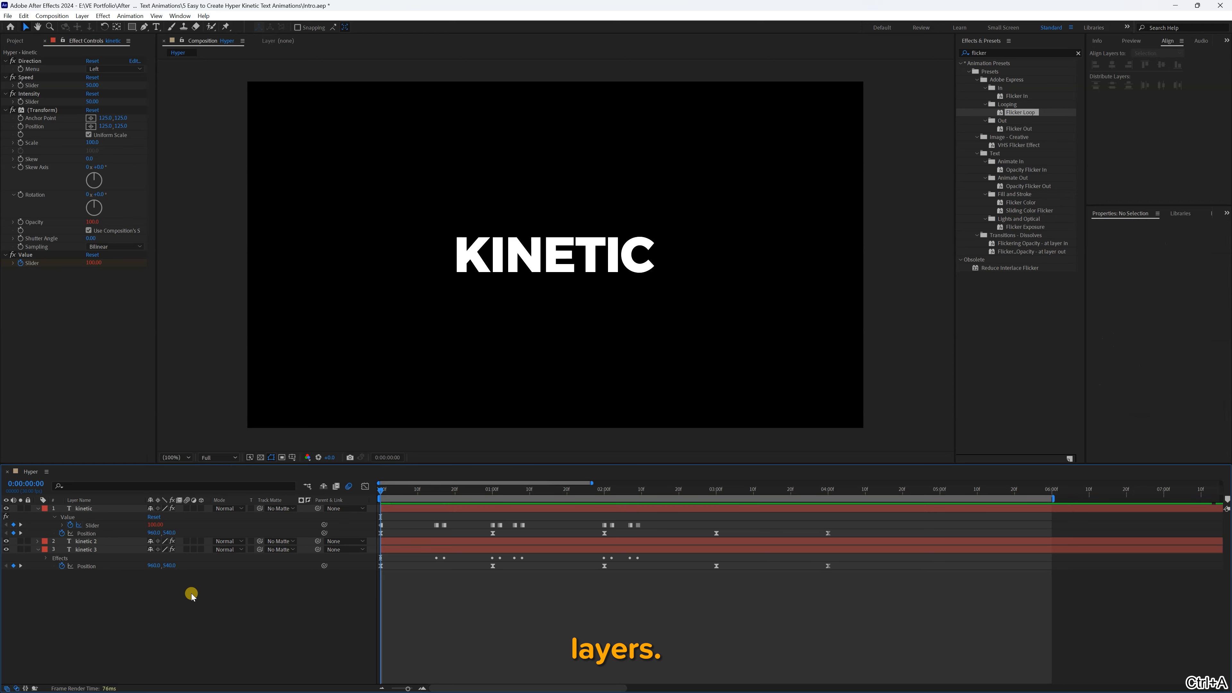
click(430, 590)
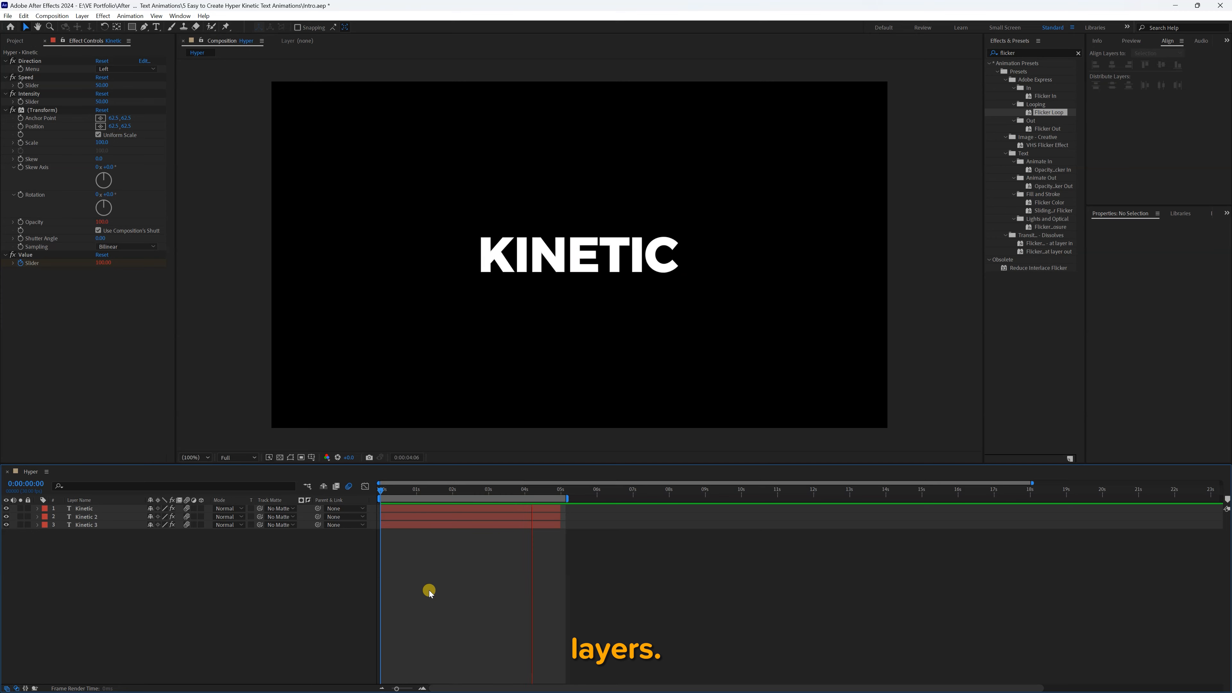
key(space)
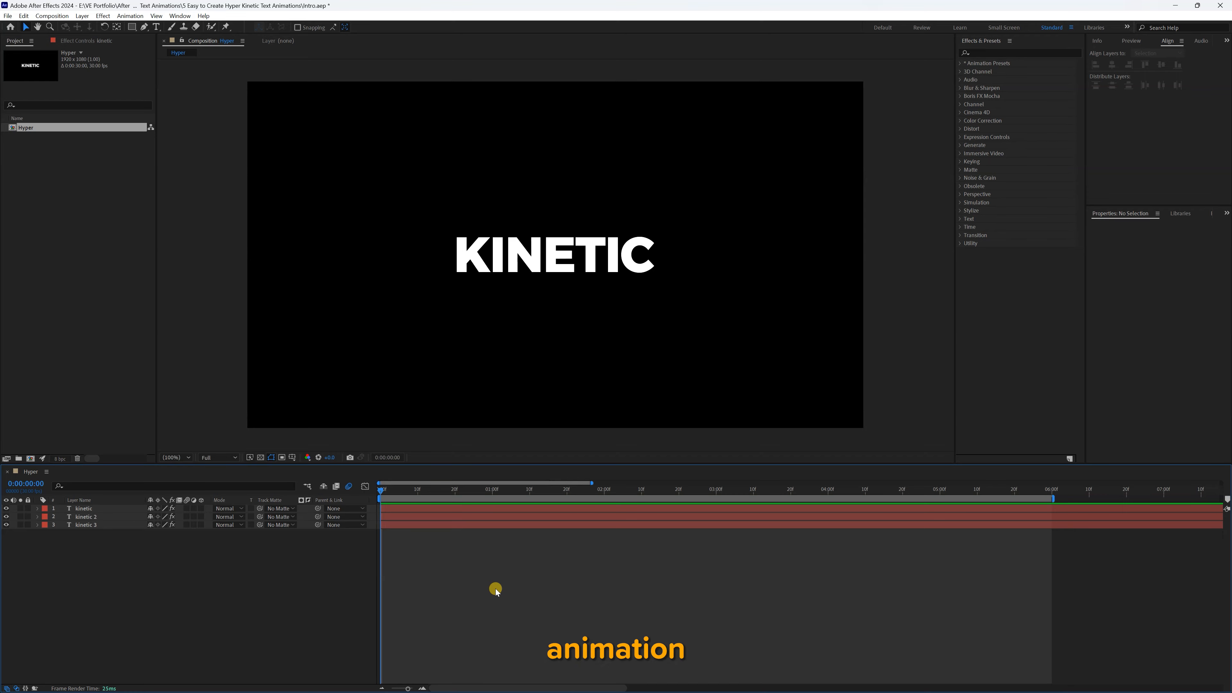
Step: Replace the Position keyframes of all three layers with new ones at 0:00:00:00 that have a vertical value of 1158
drag(177, 629, 106, 563)
key(p)
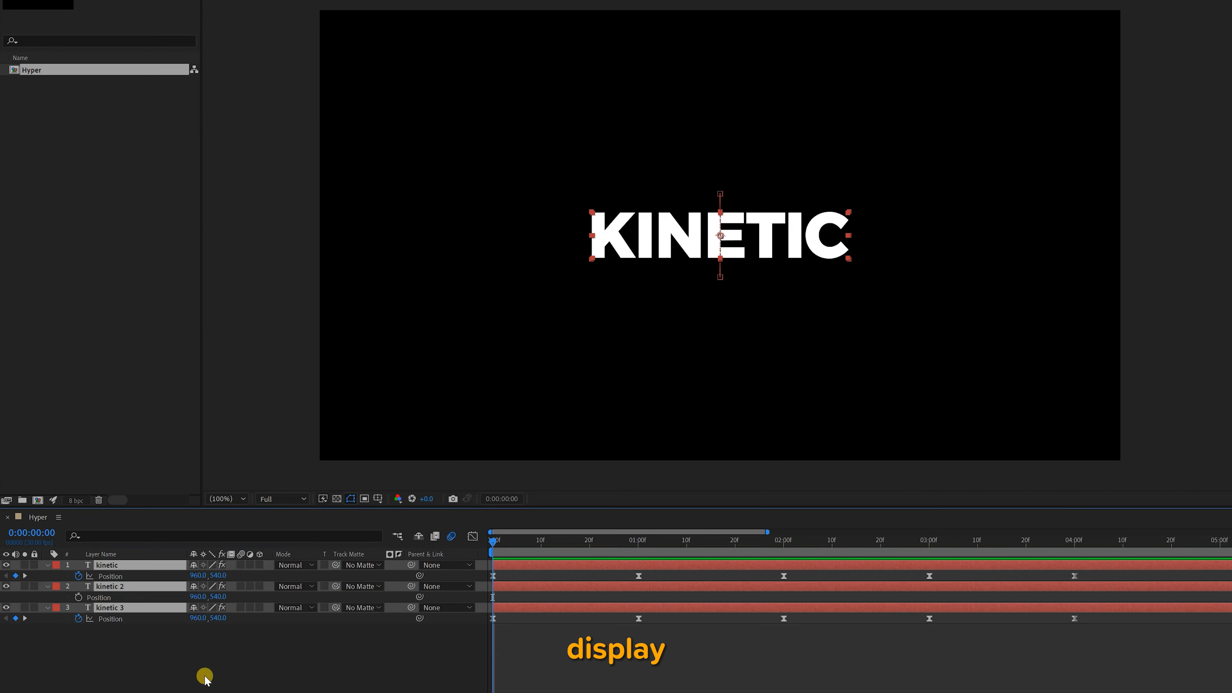
click(79, 576)
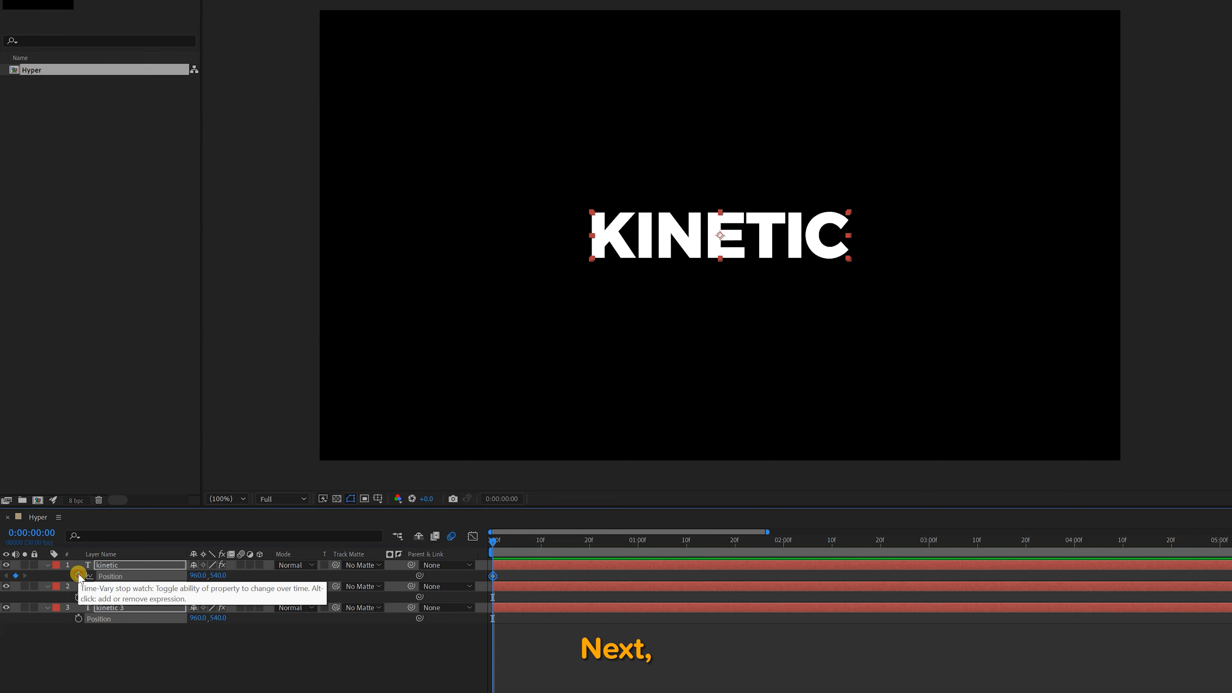
drag(218, 596, 221, 579)
drag(220, 630, 225, 692)
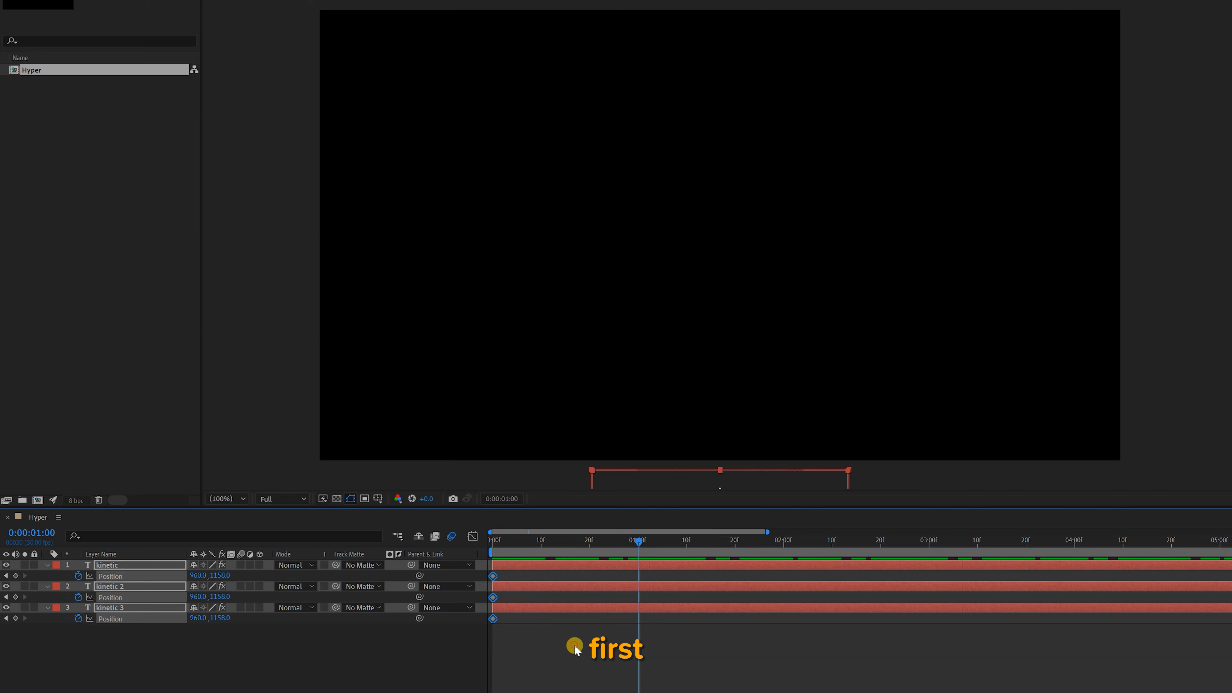
Step: At 0:00:01:00, set the vertical Position of kinetic to 540, kinetic 2 to 640 and kinetic 3 to 740
click(576, 650)
click(224, 575)
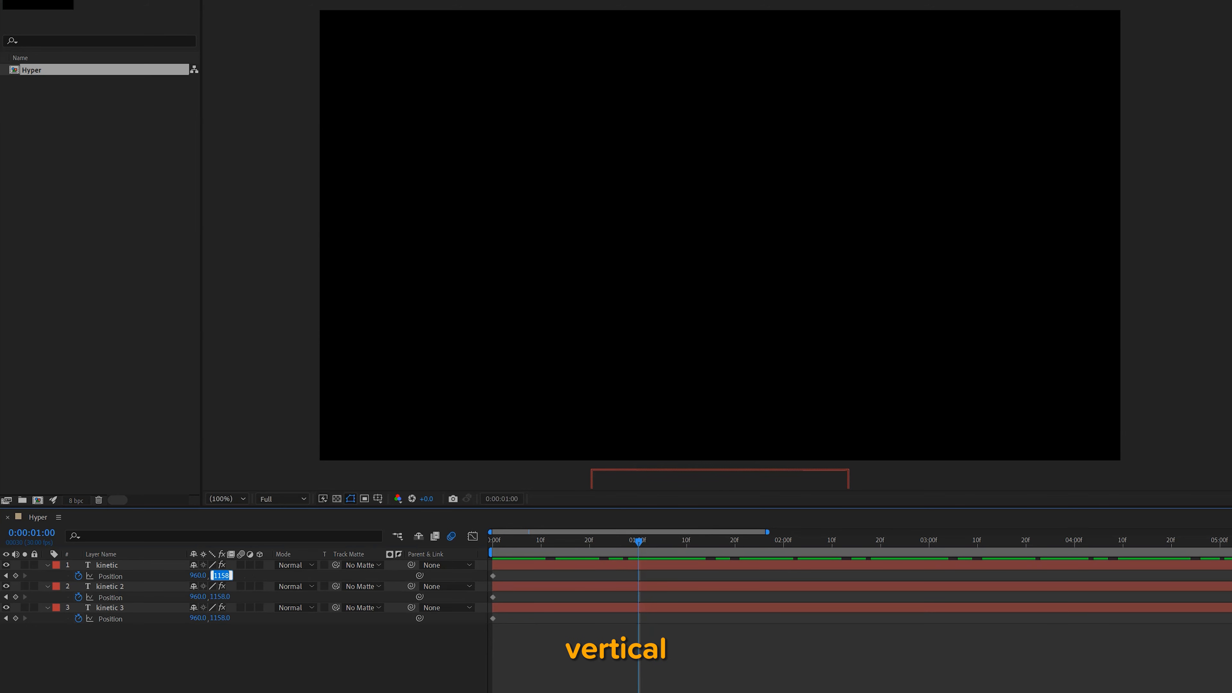
text(540)
key(Return)
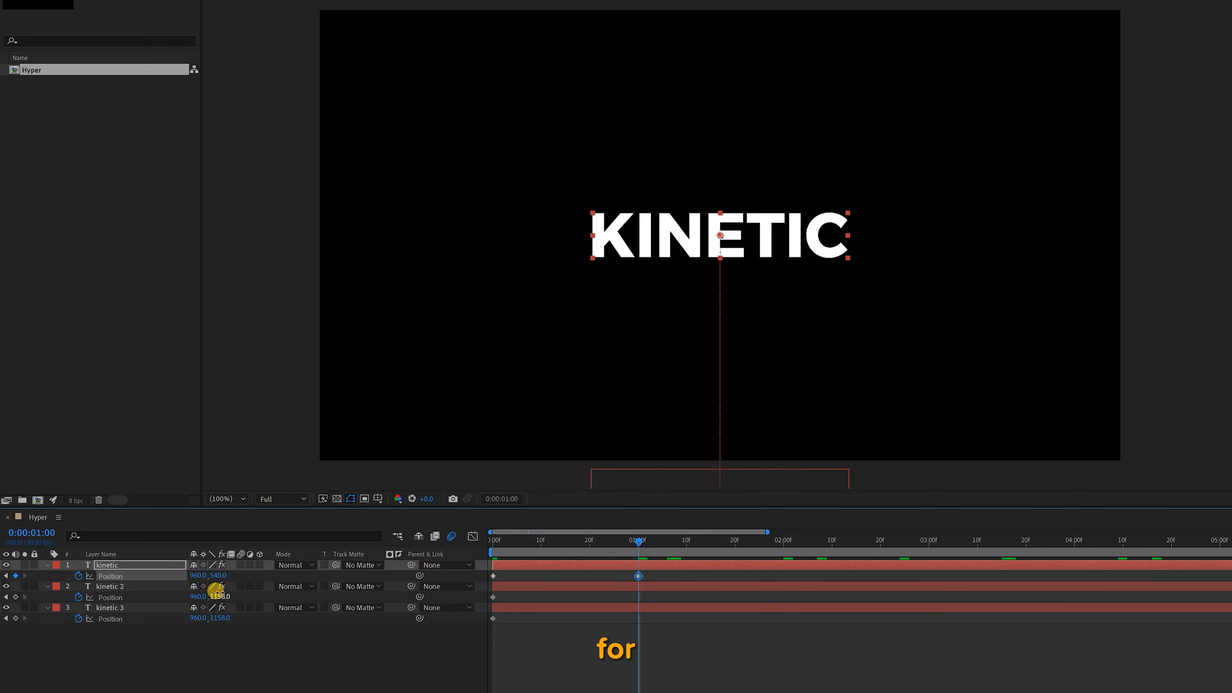
click(218, 594)
text(640)
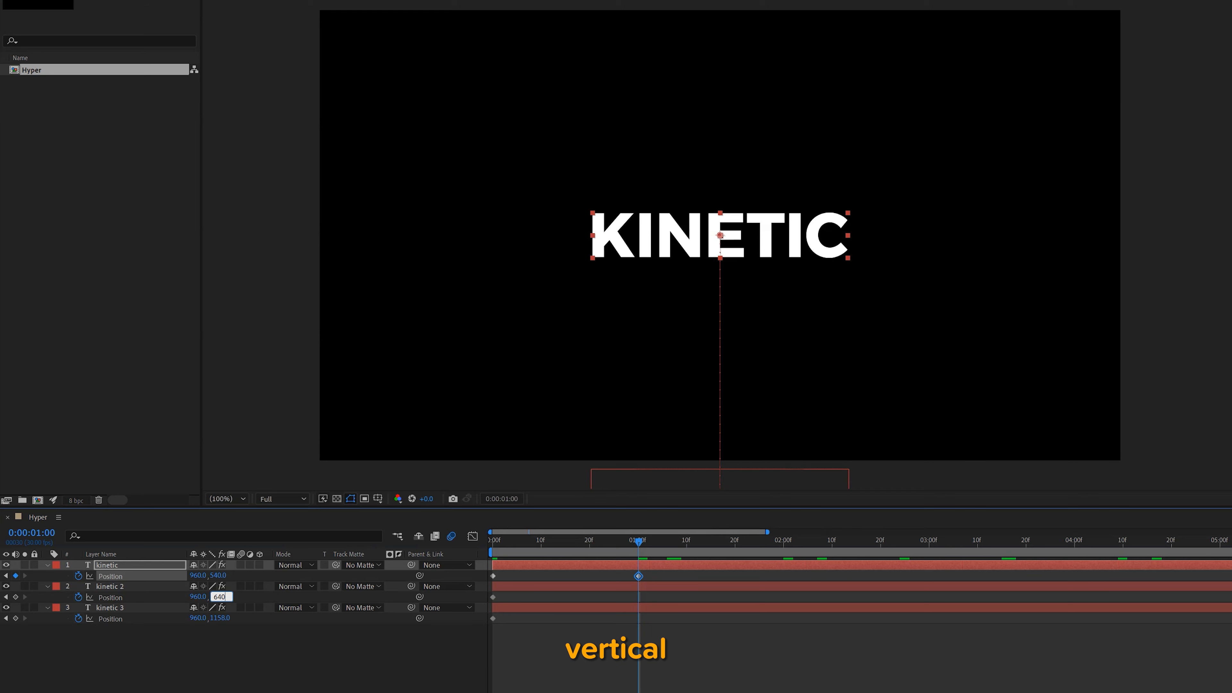
key(Return)
click(216, 619)
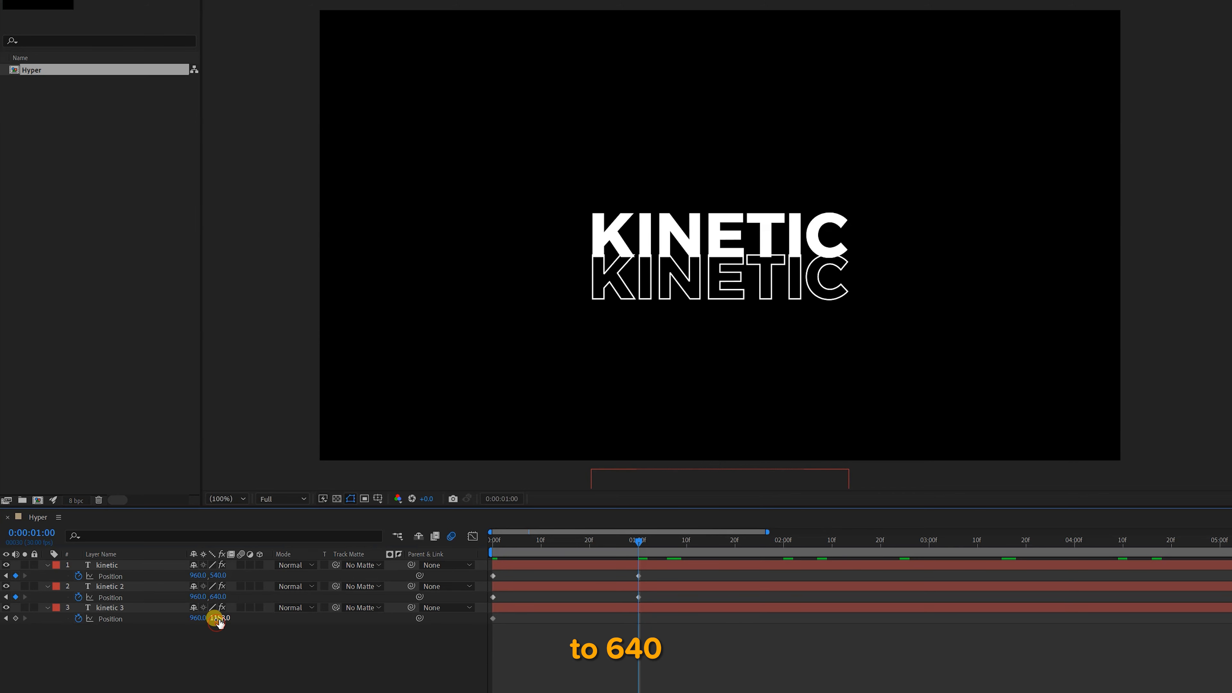
text(7)
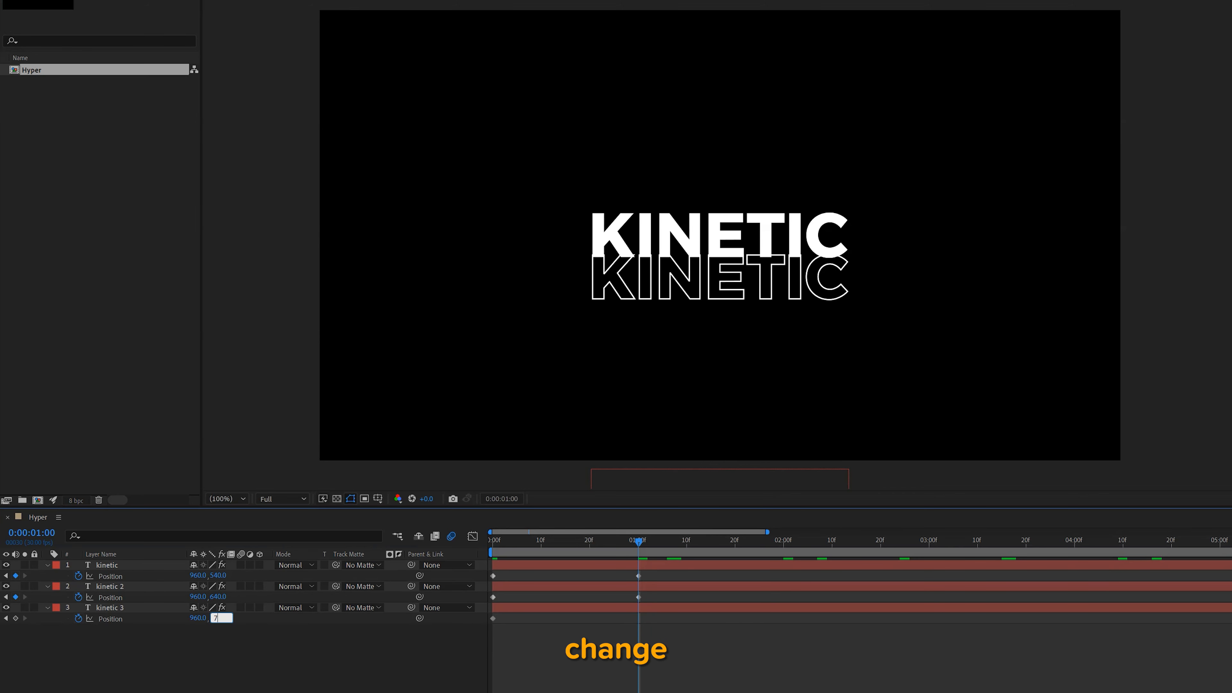
text(40)
key(Return)
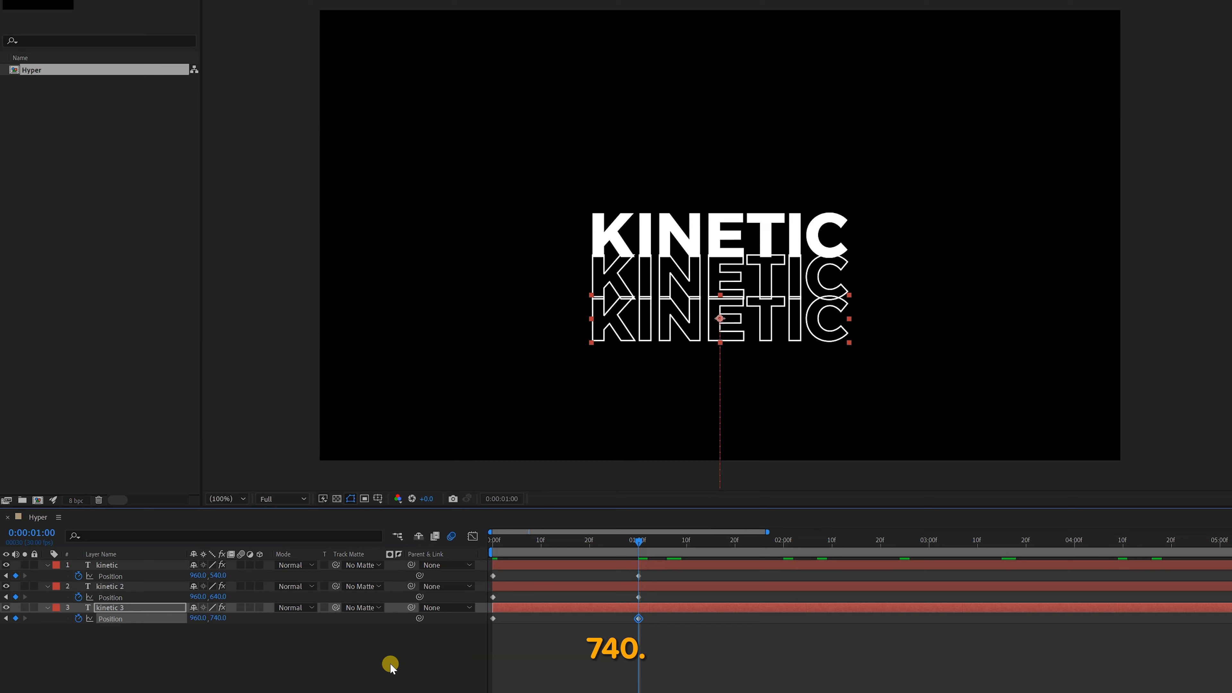
Step: Copy the one-second Position keyframes of all three layers to 0:00:01:20 to hold the stacked text in place
key(shift+Page_Down)
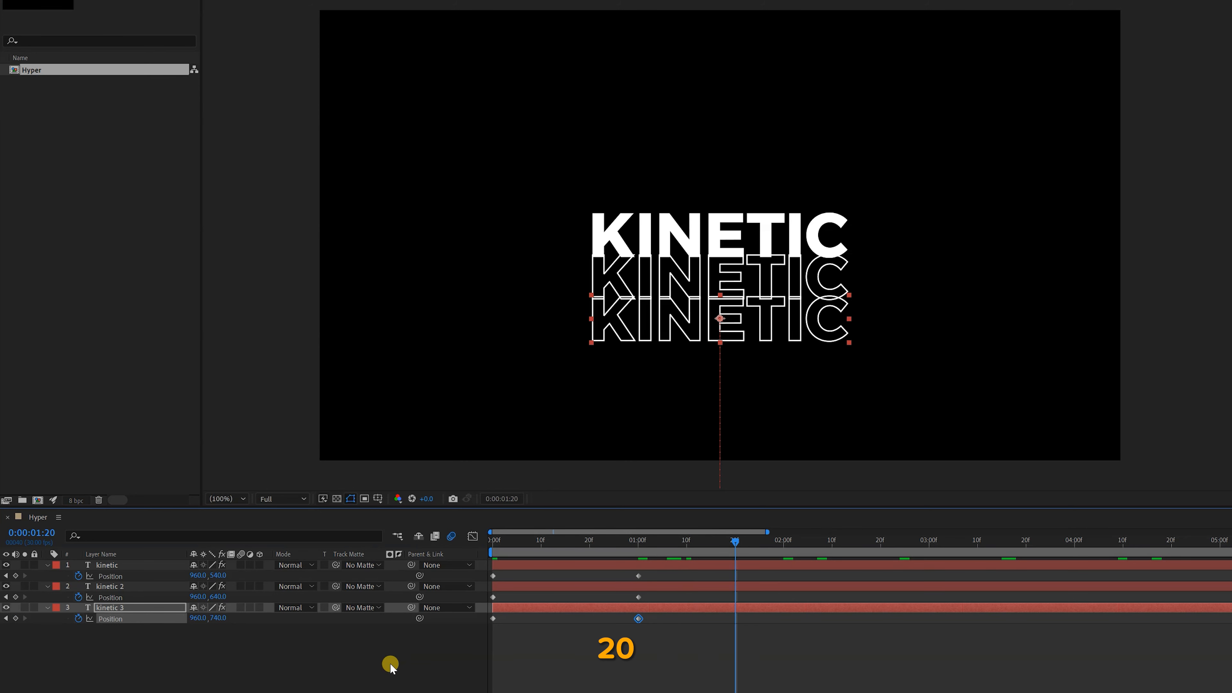
drag(655, 639, 609, 557)
key(ctrl+c)
key(ctrl+v)
Step: Copy the first Position keyframes of all three layers to 0:00:02:20 so the text drops back out of frame
key(shift+Page_Down)
key(shift+Page_Down)
key(shift+Page_Down)
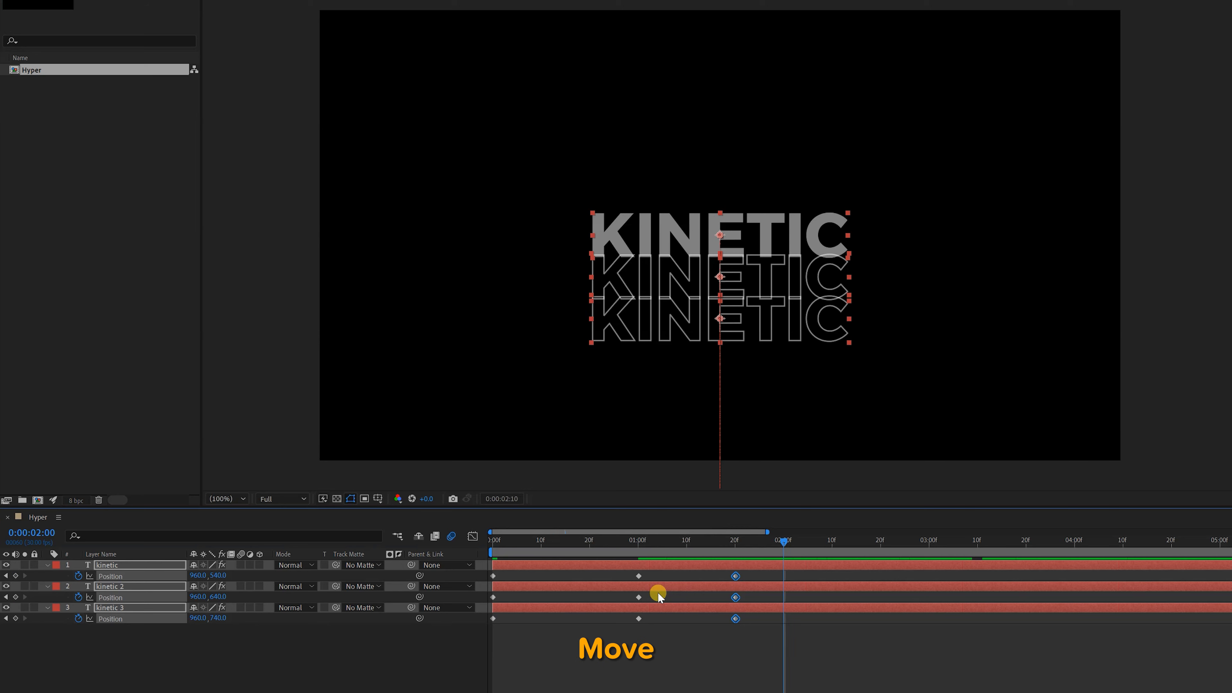
drag(536, 635, 420, 517)
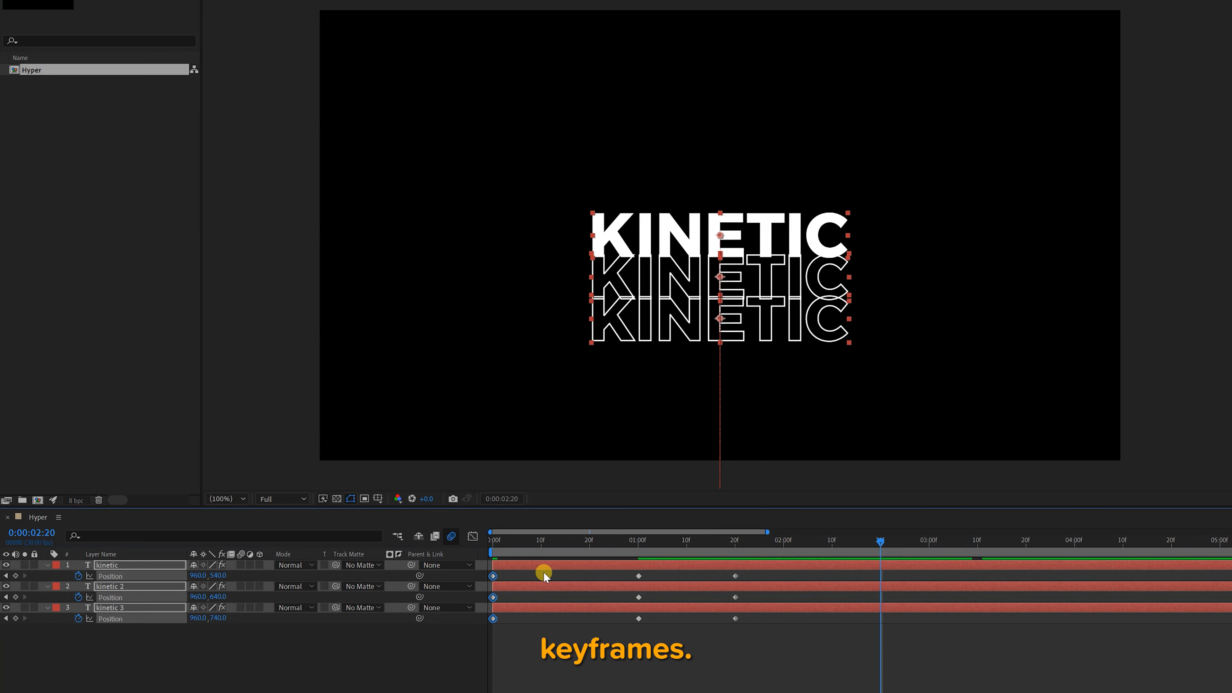
key(ctrl+c)
key(ctrl+v)
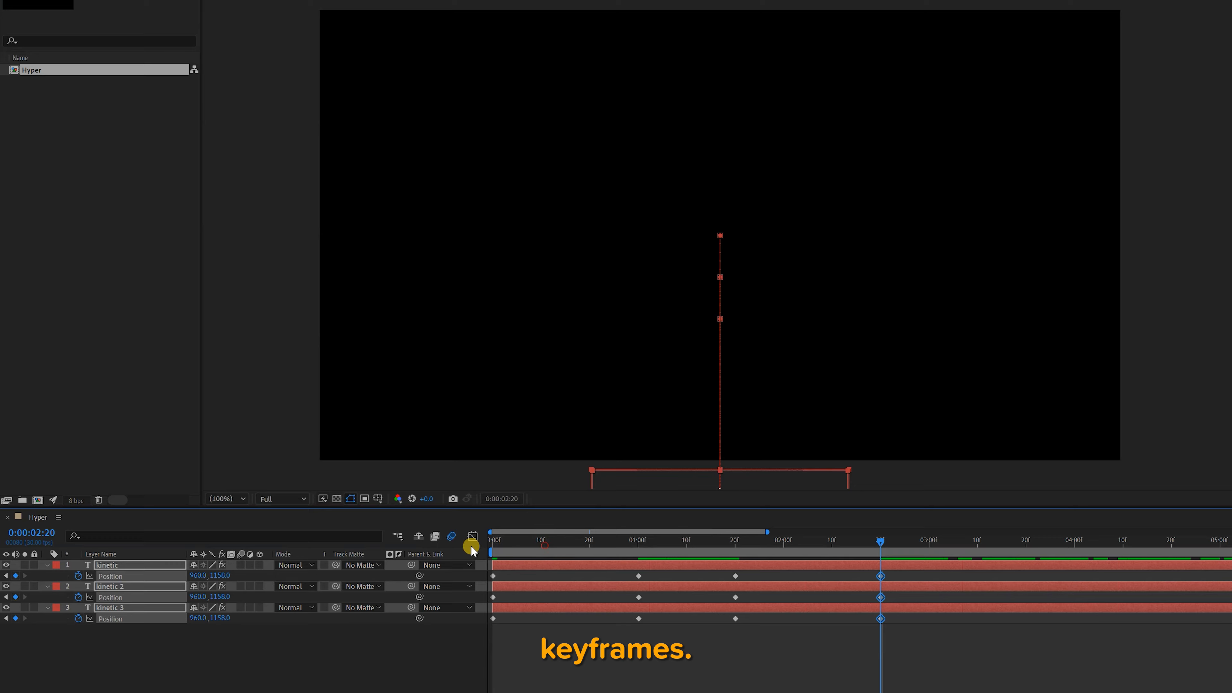
Step: Preview the text's rise, hold and exit motion from the start of the composition
drag(508, 543, 491, 542)
key(space)
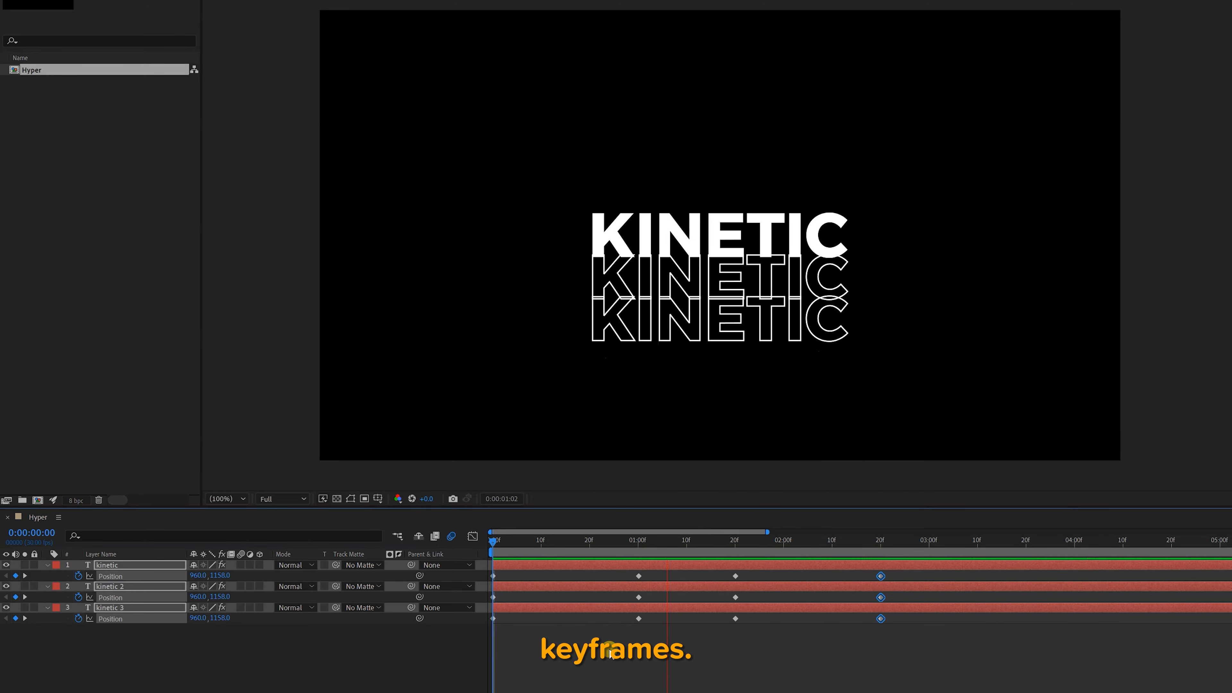
key(space)
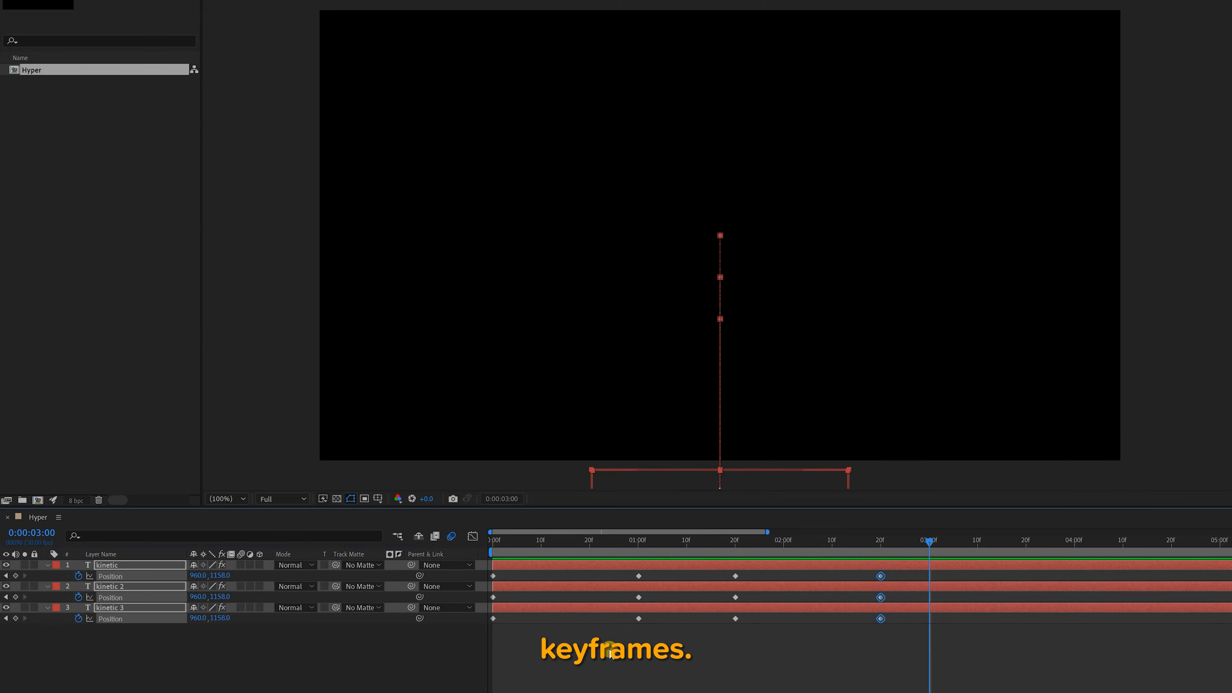
Step: Apply Easy Ease to all Position keyframes on the three text layers
drag(910, 655, 347, 530)
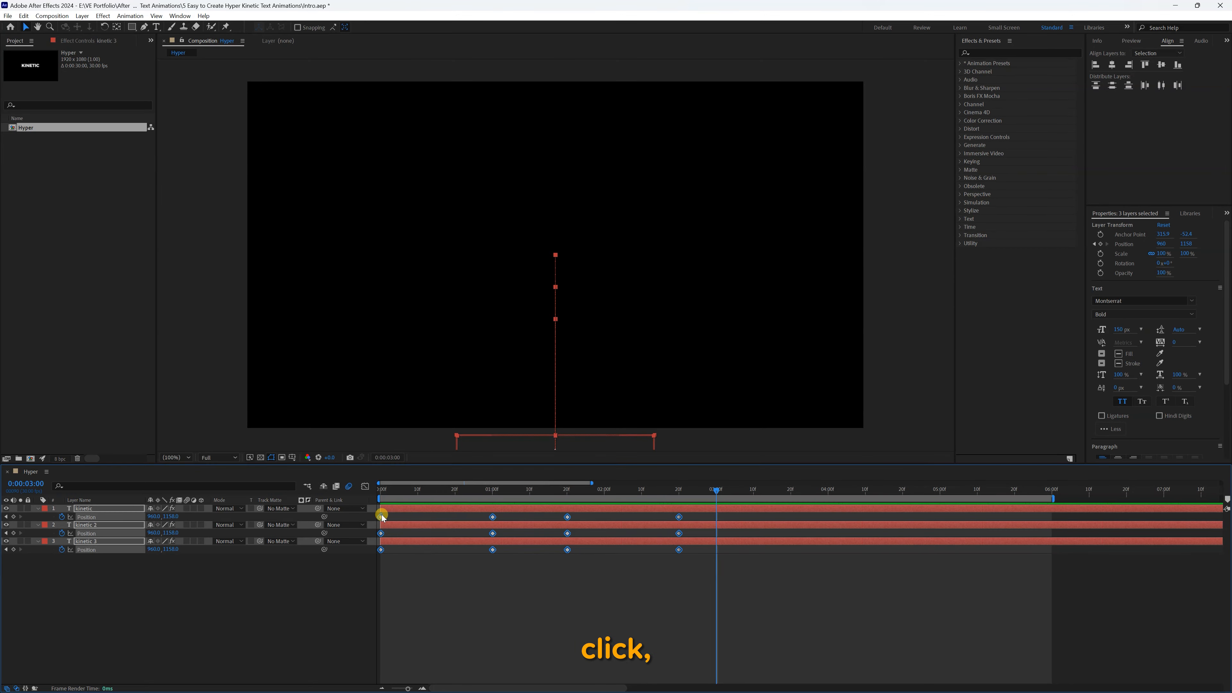
right_click(388, 519)
mouse_move(470, 676)
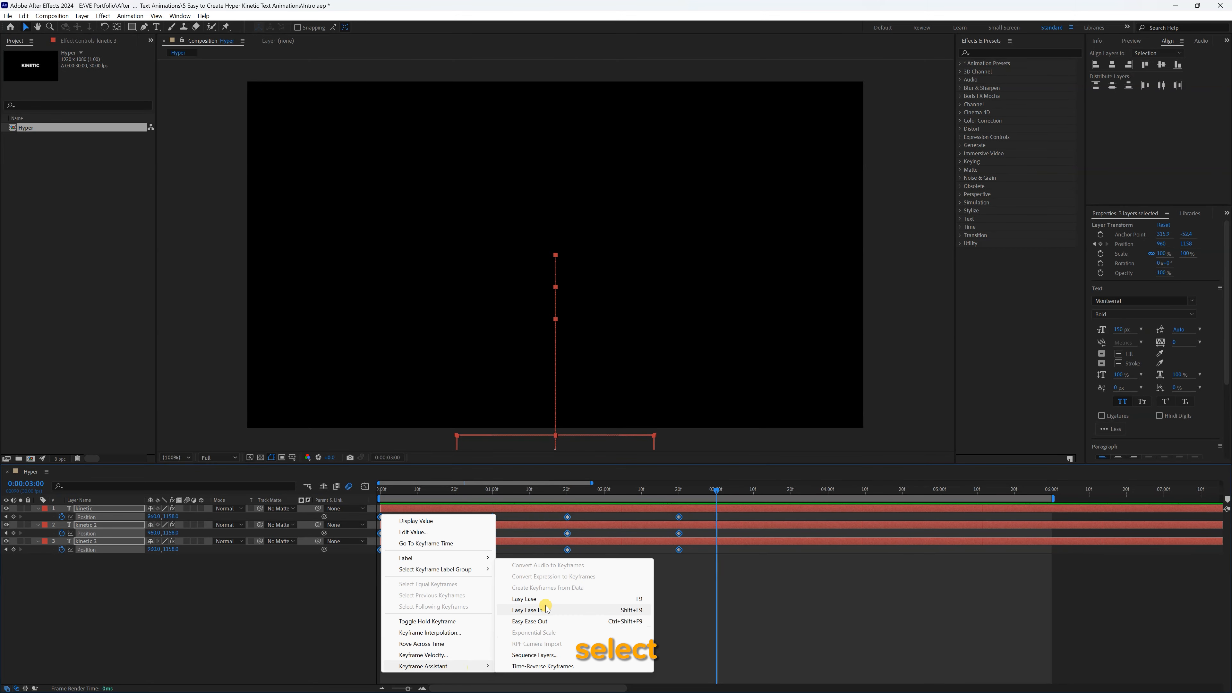
click(526, 599)
Step: In the speed graph, extend the one-second Position handles toward the start, adjust the 0:00:01:20 keyframes' handles, and preview the motion from the beginning
click(366, 489)
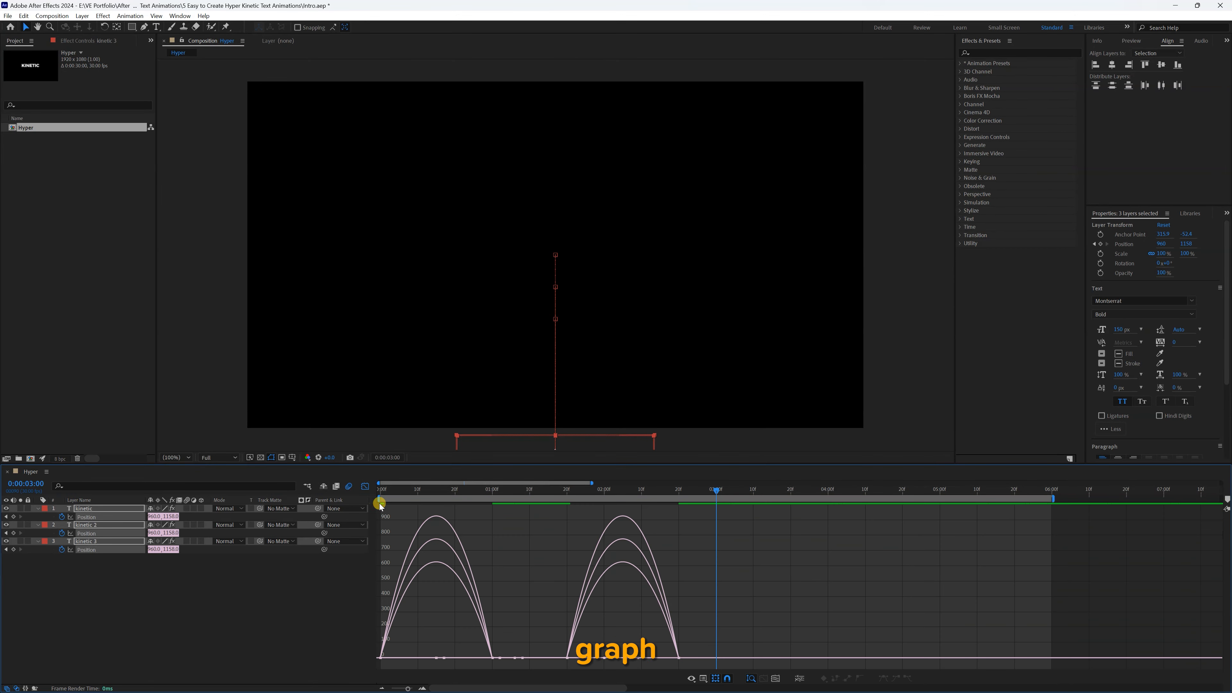
drag(477, 647, 416, 656)
scroll(468, 661, up, 3)
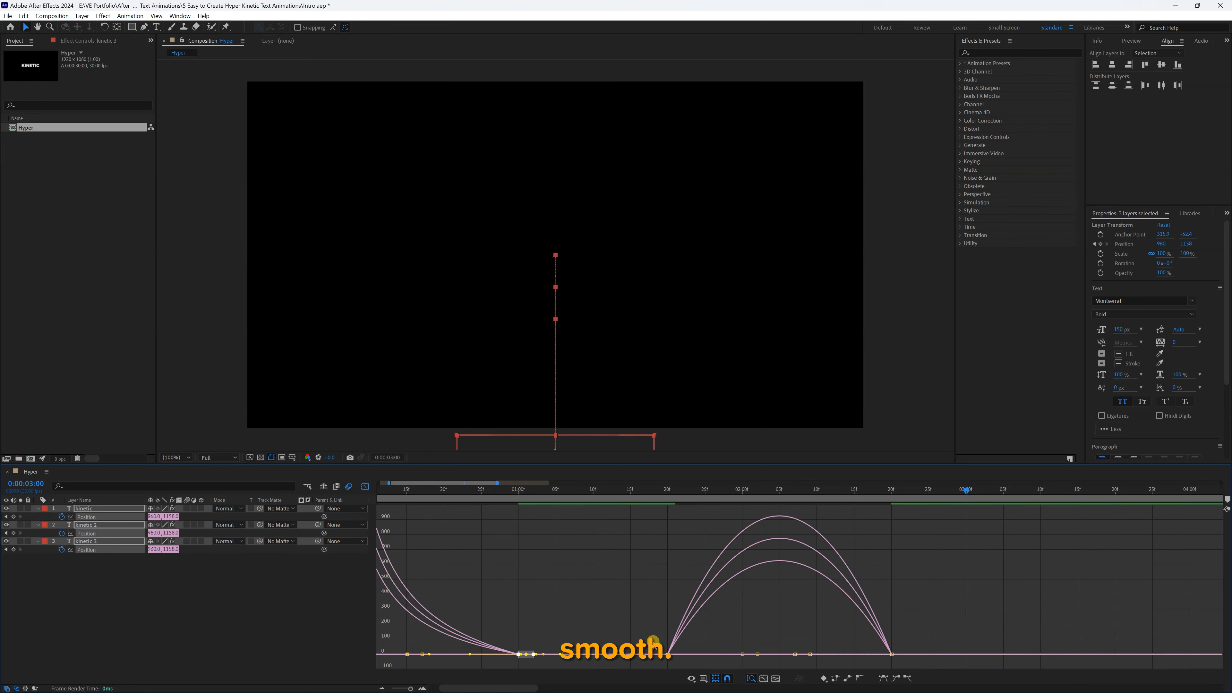
drag(653, 616, 799, 656)
key(ctrl+z)
click(366, 486)
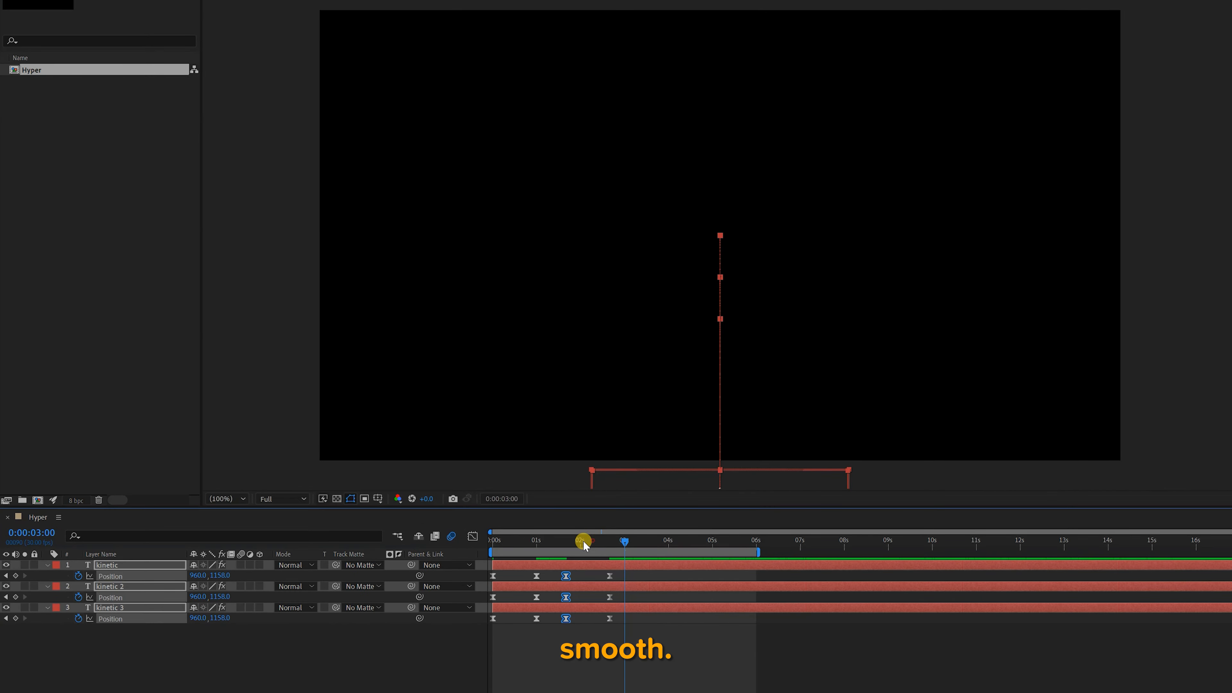
drag(584, 542, 423, 534)
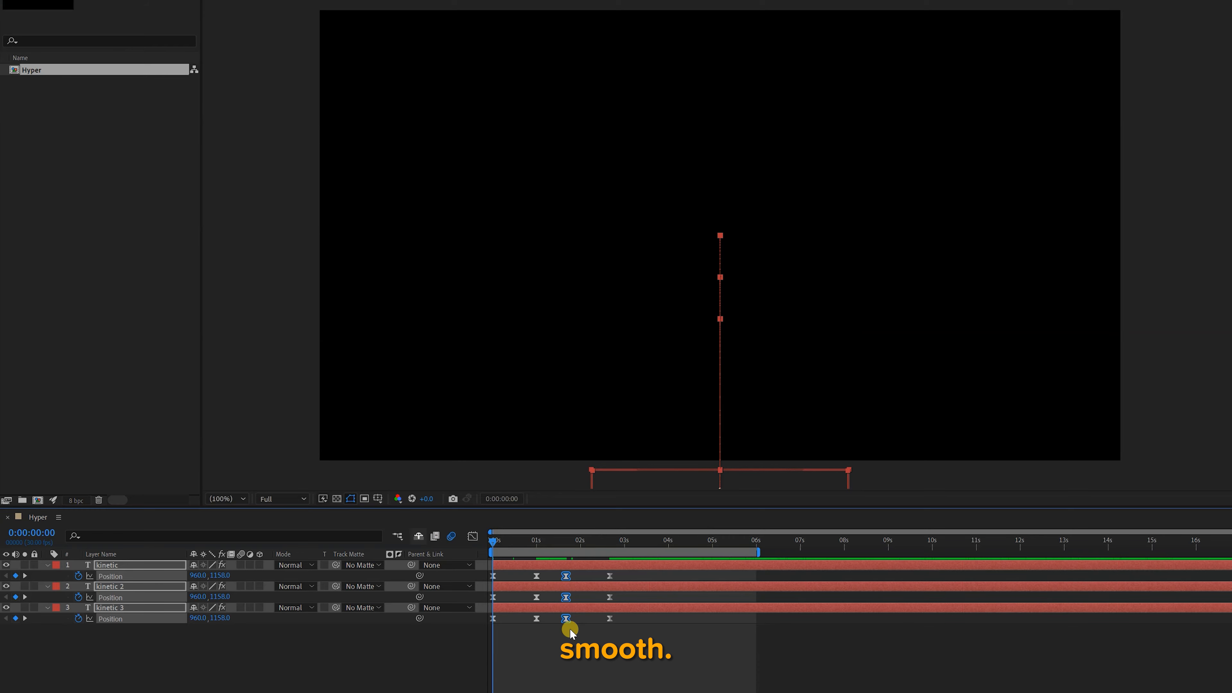
key(space)
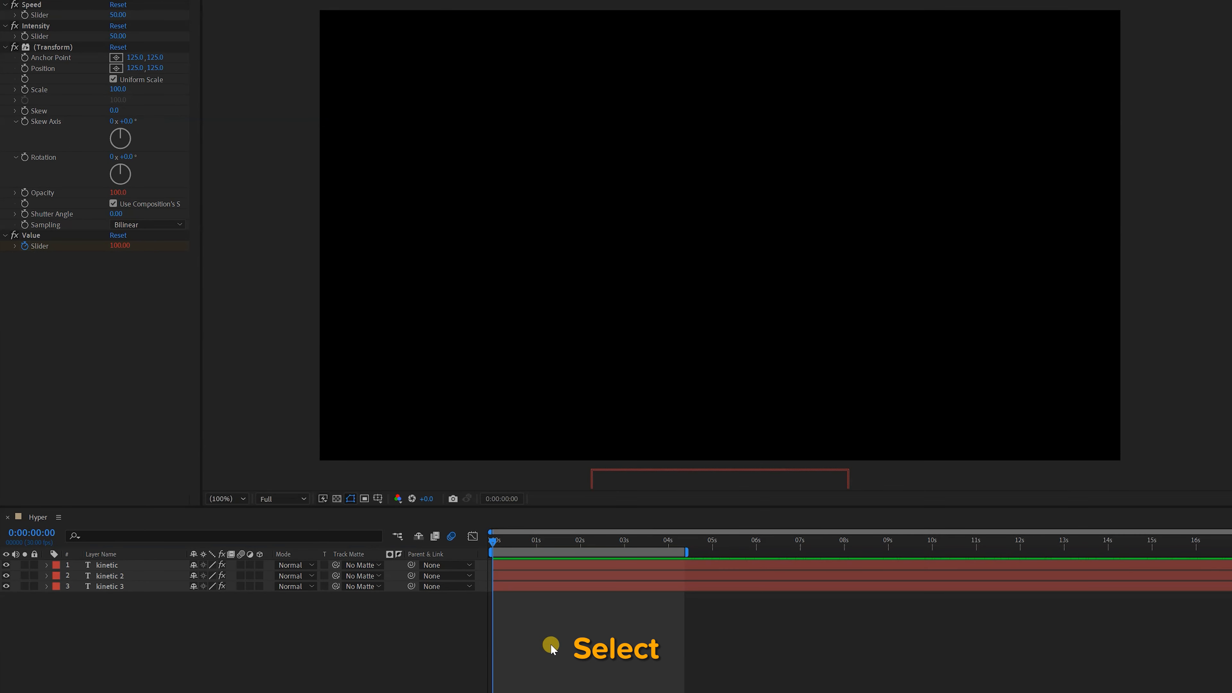
Step: Reveal the Position keyframes of all three layers and set kinetic 3's vertical Position to 440 at 0:00:01:00
drag(102, 621, 74, 543)
key(p)
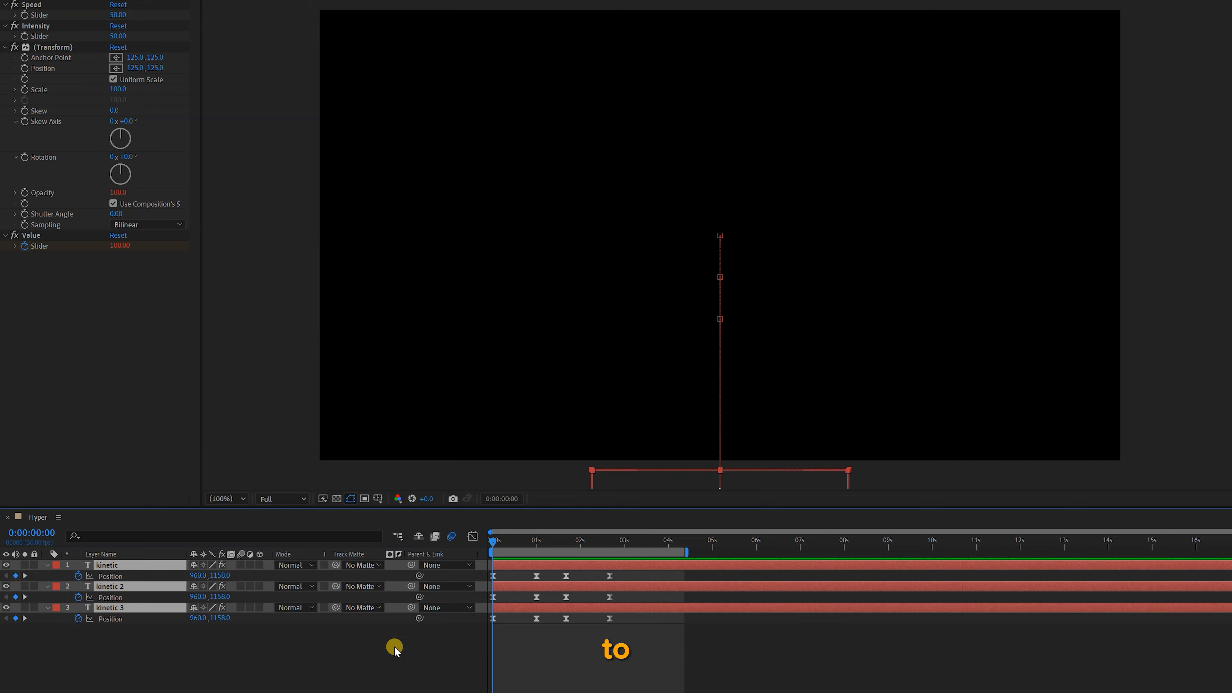
drag(500, 541, 540, 544)
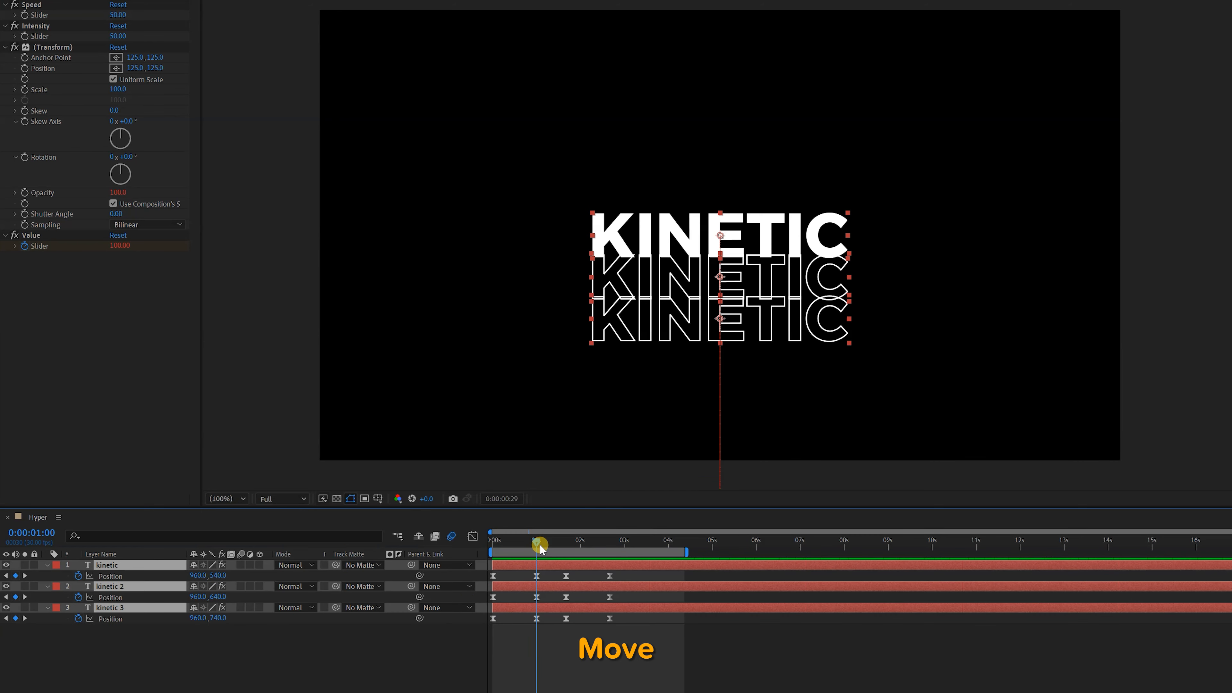
click(330, 650)
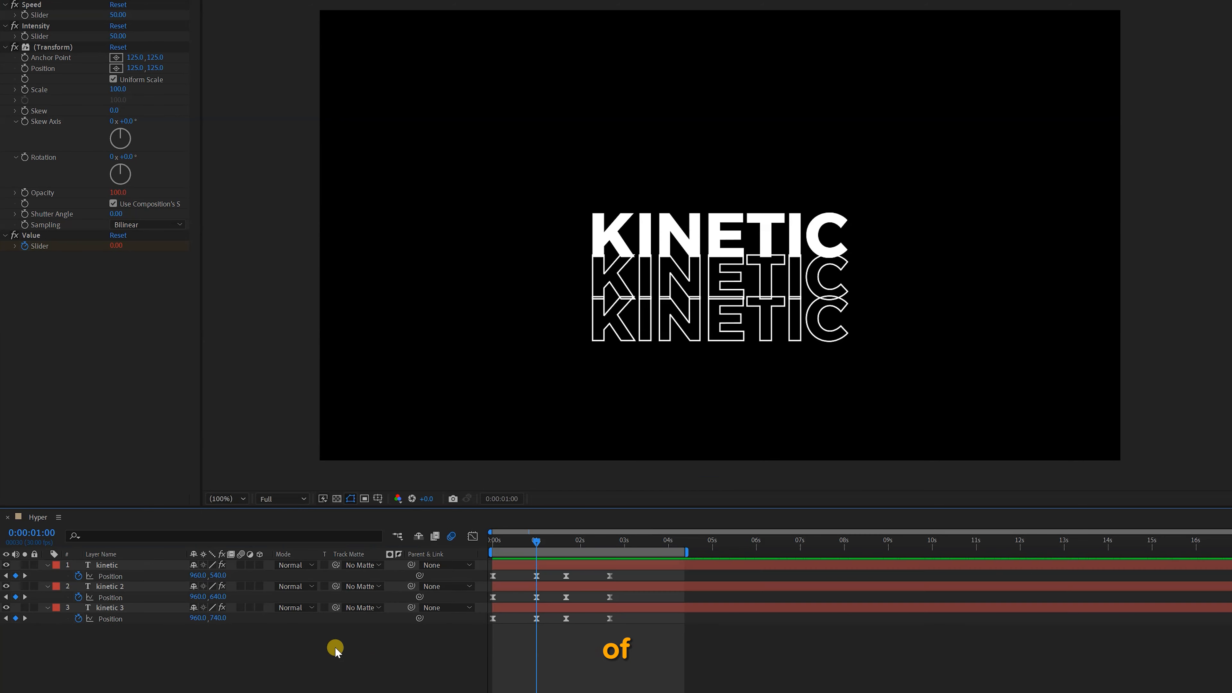
click(221, 617)
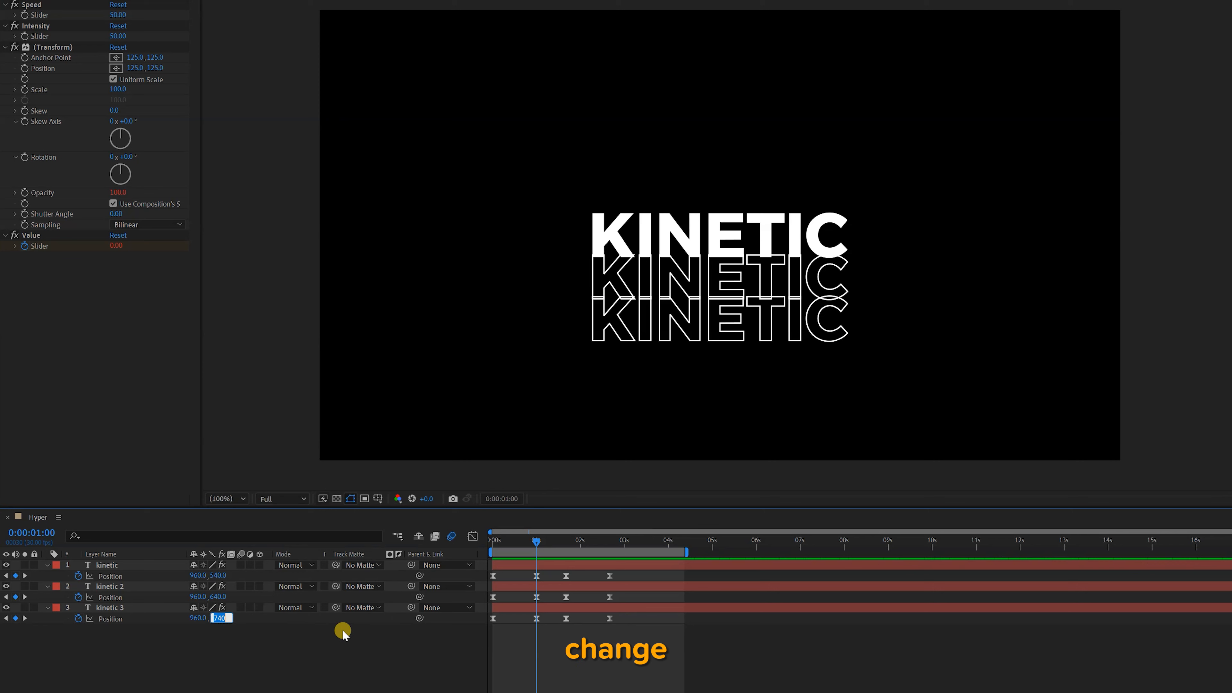
text(440)
key(Return)
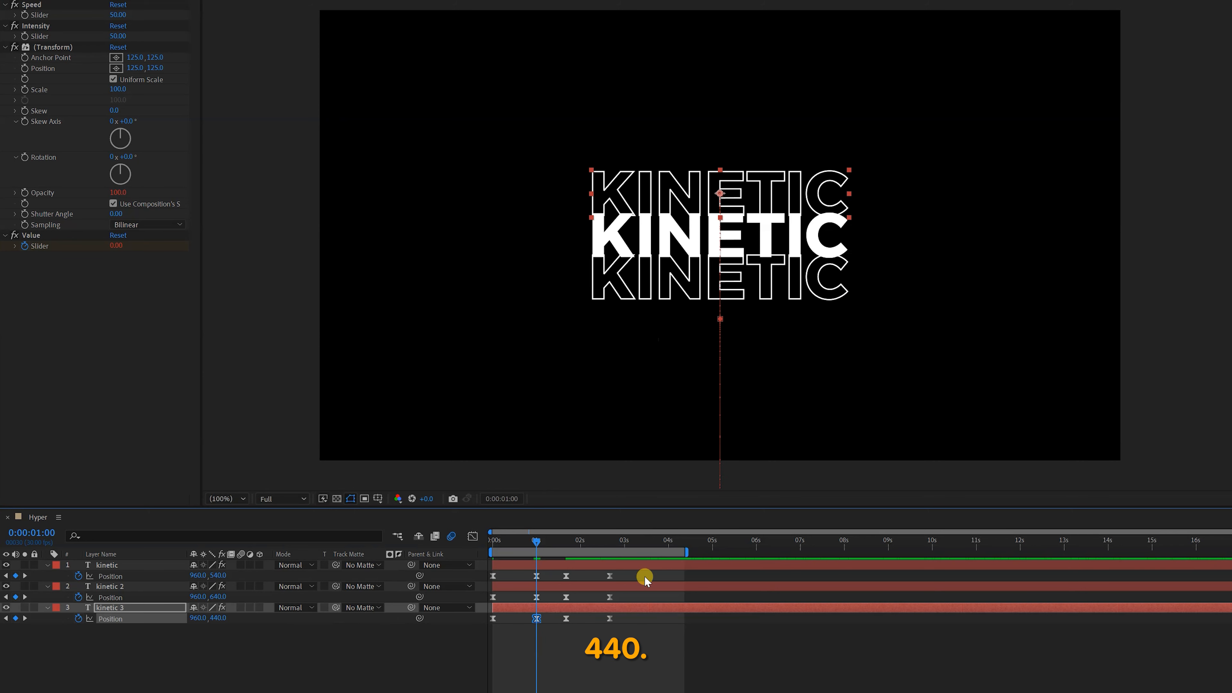
Step: Set kinetic 3's vertical Position to 440 at 0:00:01:20
key(shift+Page_Down)
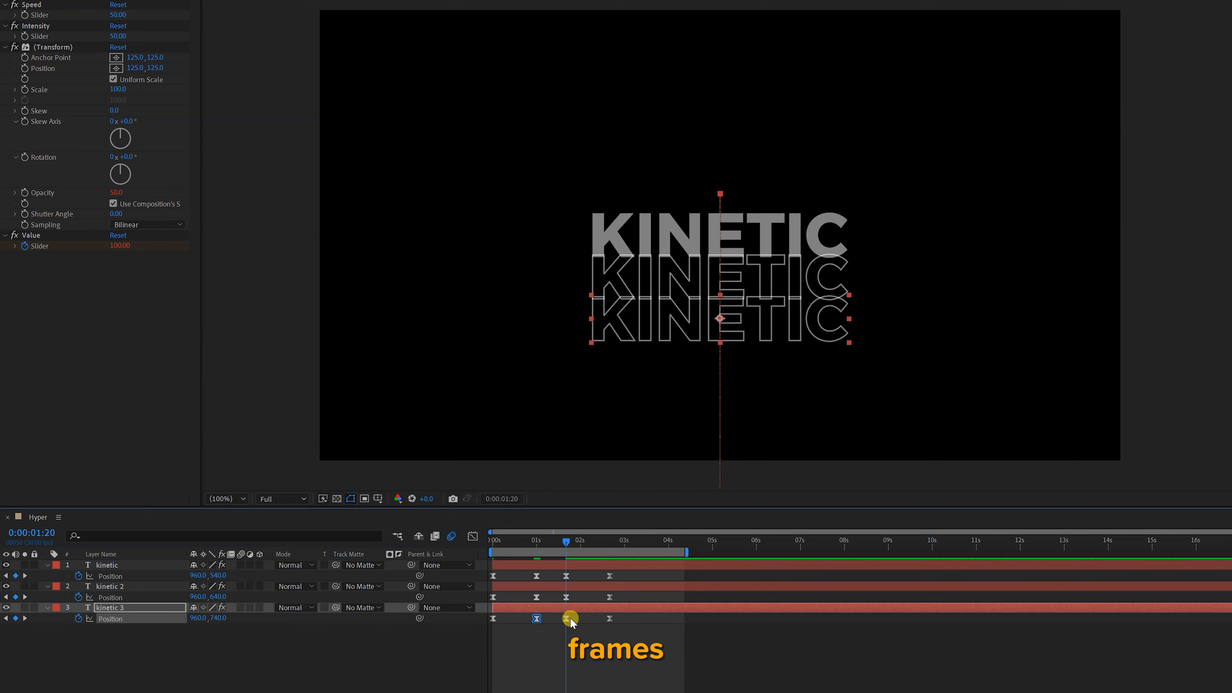
click(218, 618)
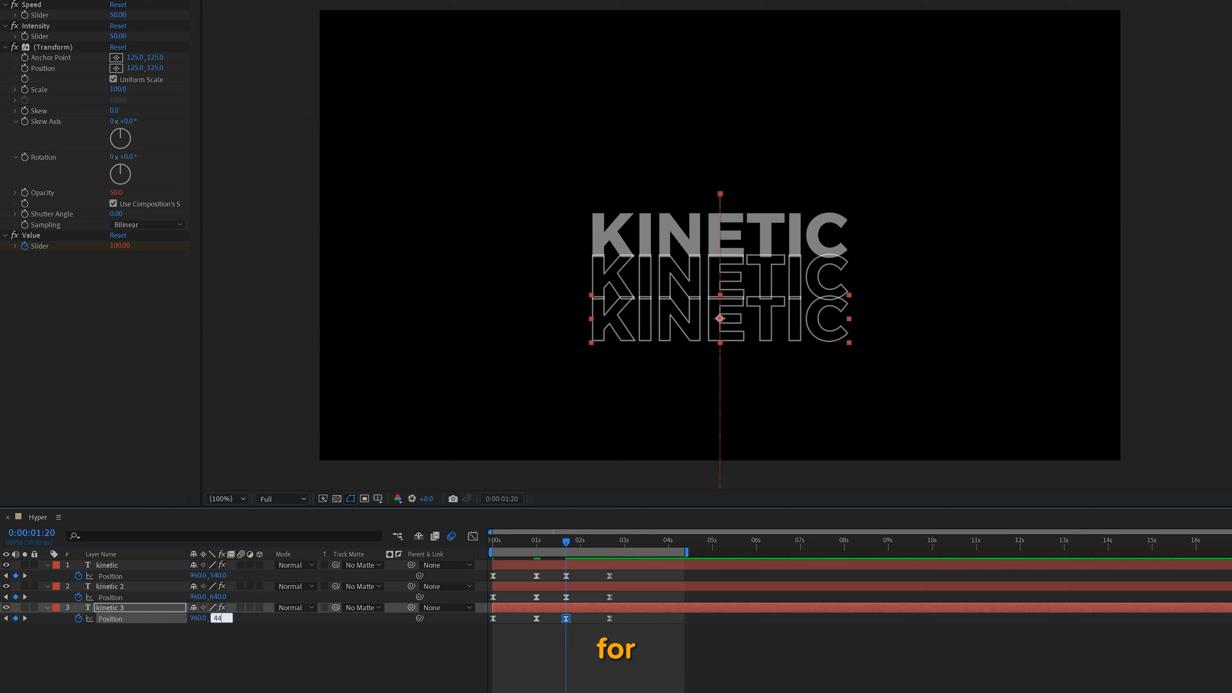
text(440)
key(Return)
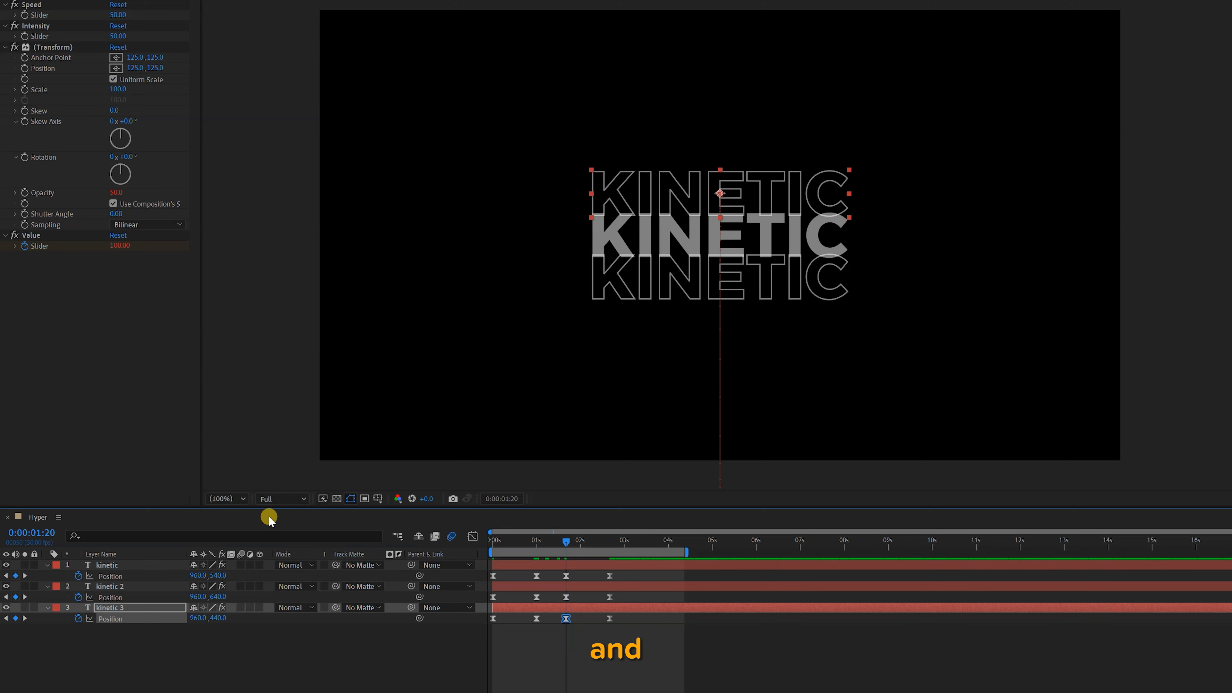
Step: Apply the Wave Warp effect to kinetic 2 and kinetic 3, and open its Wave Width for editing
ctrl+click(114, 587)
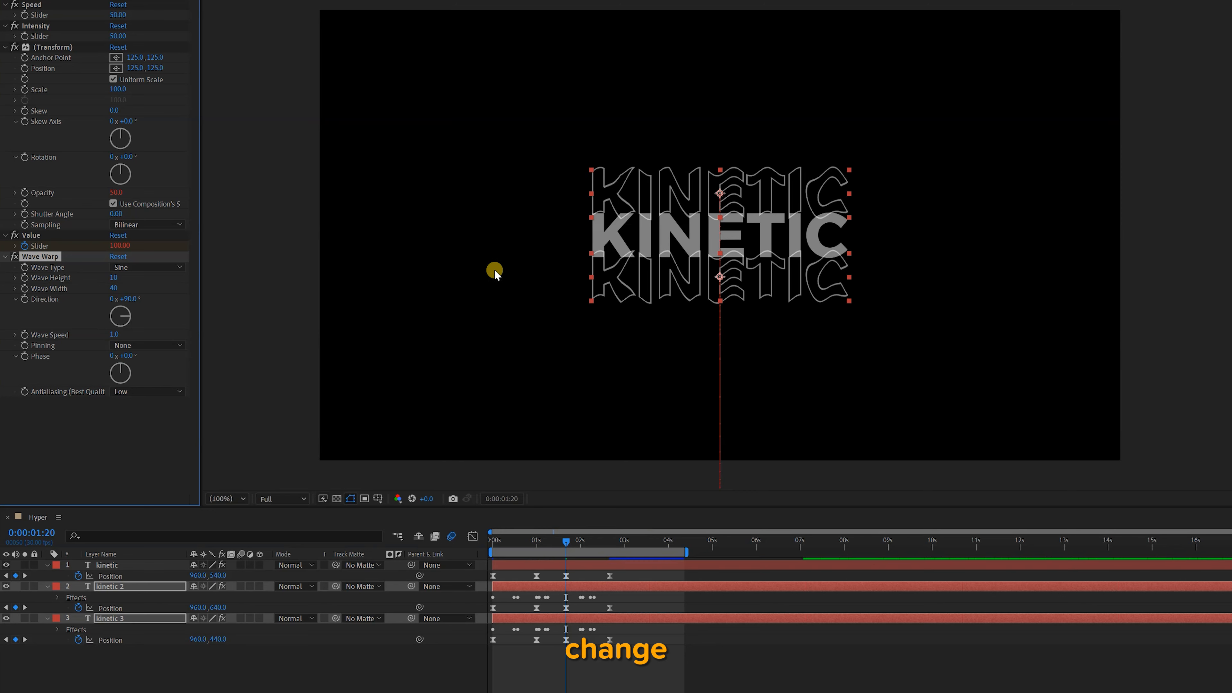
click(114, 290)
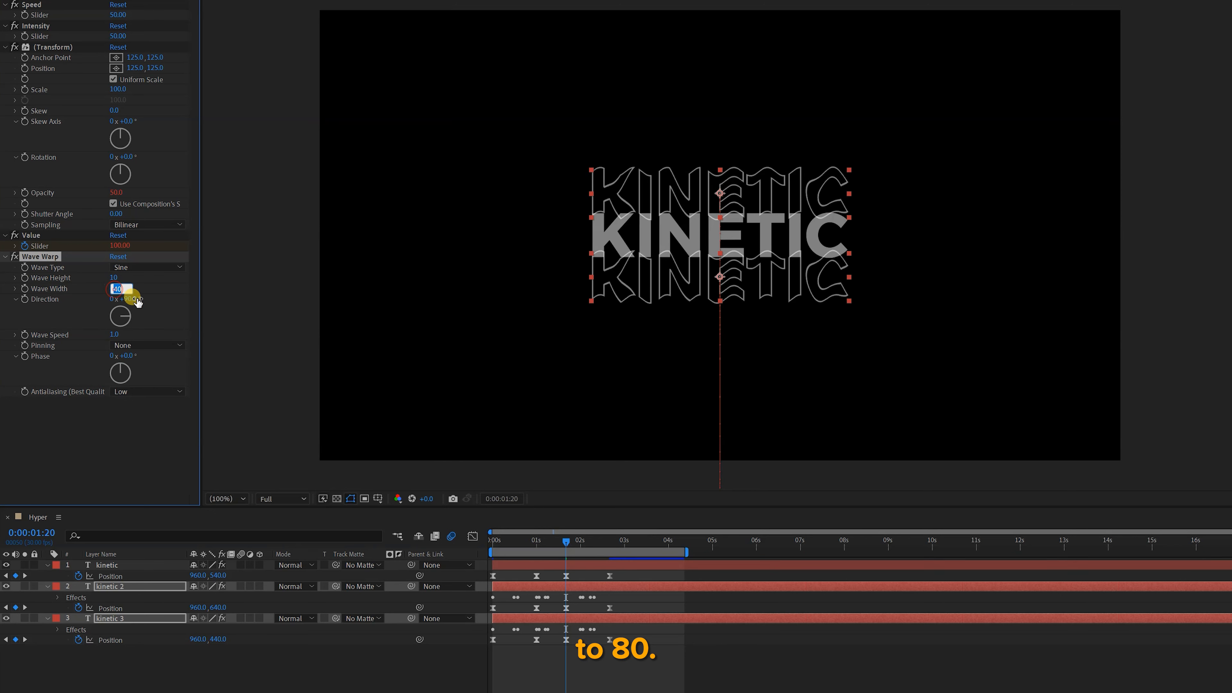